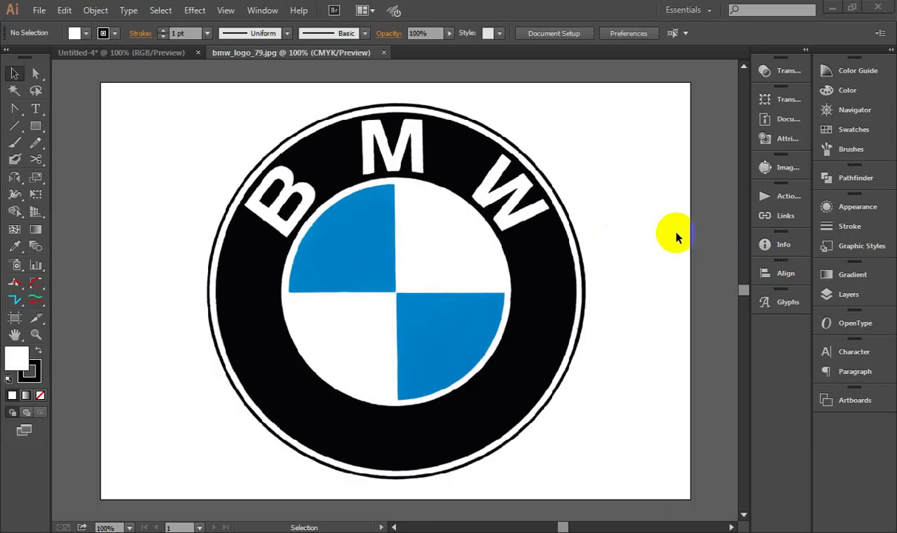
Step: Select the BMW reference image, then bring the Untitled-4 document with the small BMW logo forward
click(472, 199)
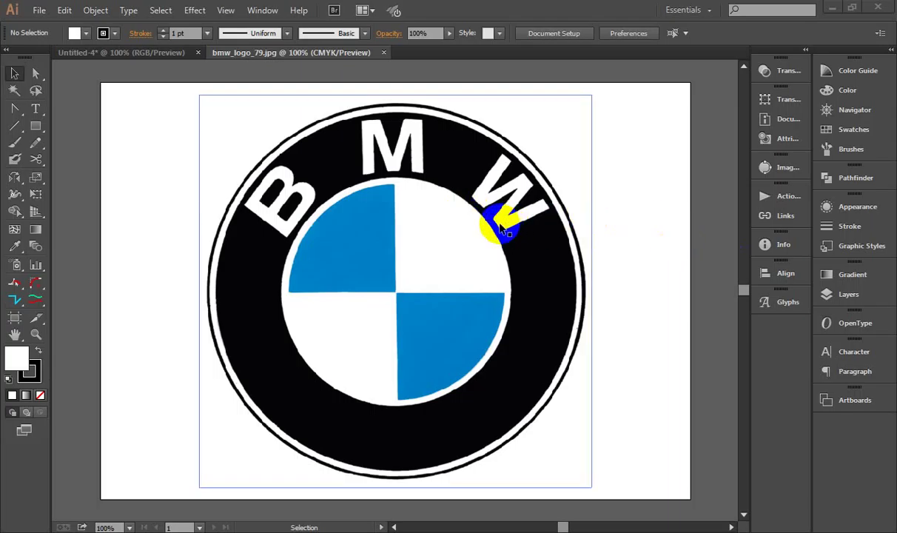
click(150, 55)
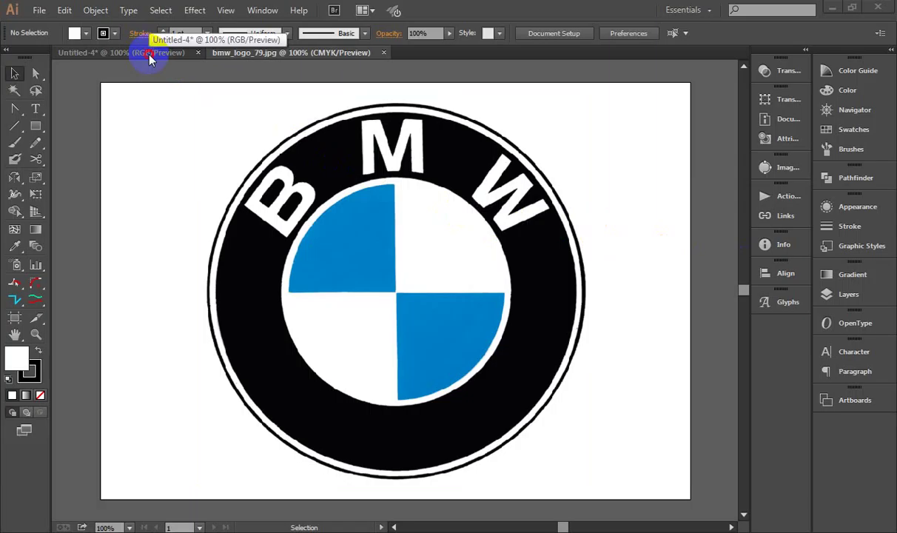
click(149, 60)
click(397, 162)
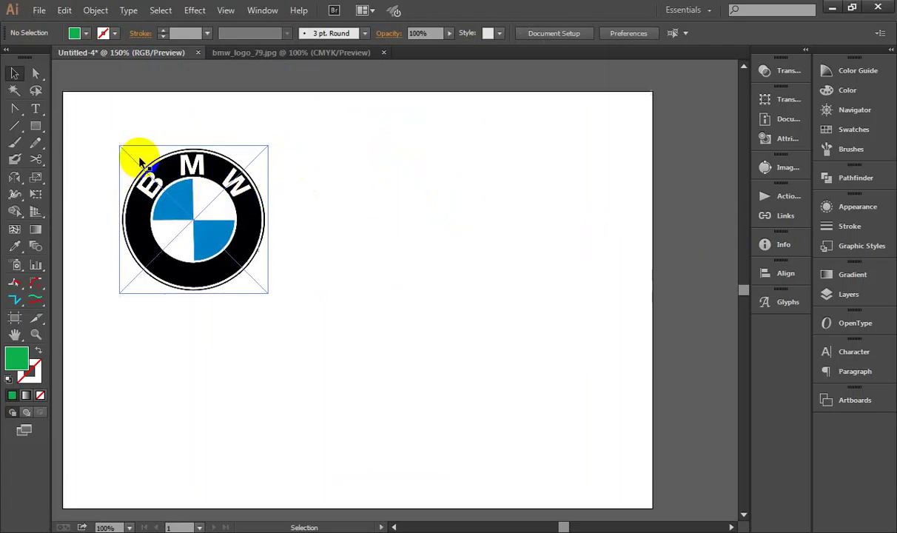
alt+scroll(137, 157, up, 1)
alt+scroll(141, 163, up, 1)
drag(260, 227, 270, 180)
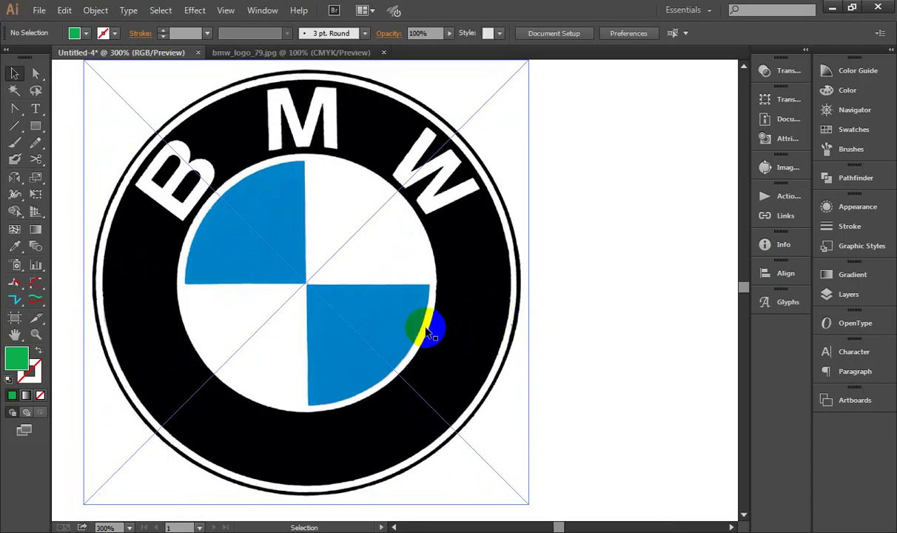
click(250, 290)
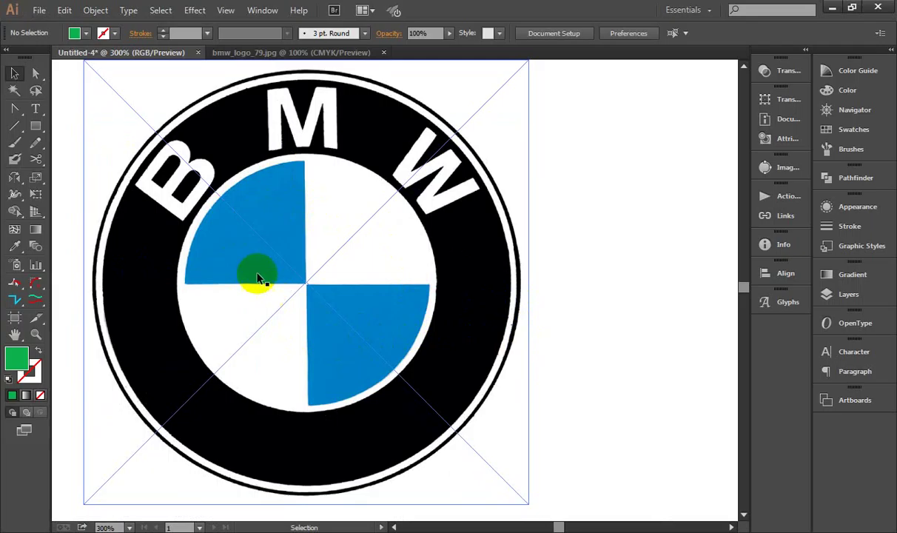
click(307, 244)
click(296, 317)
click(306, 282)
click(299, 113)
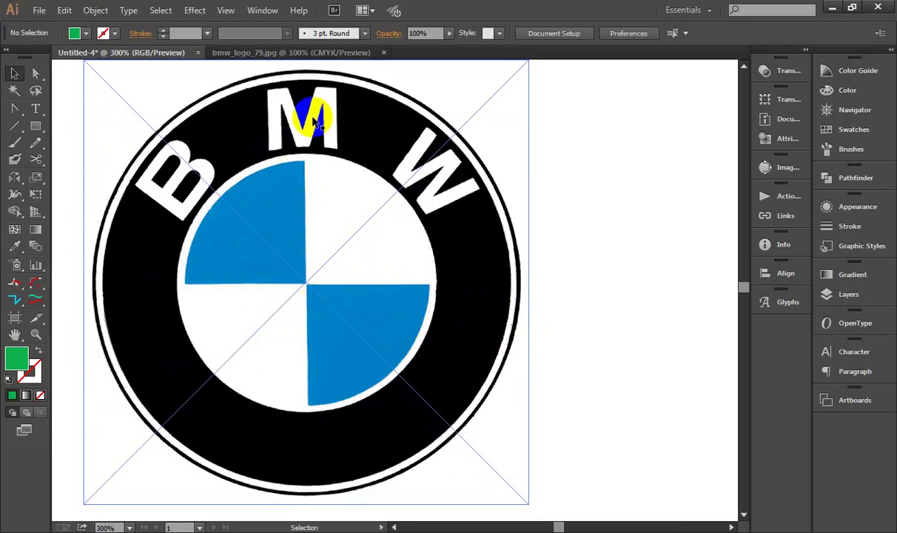
click(387, 236)
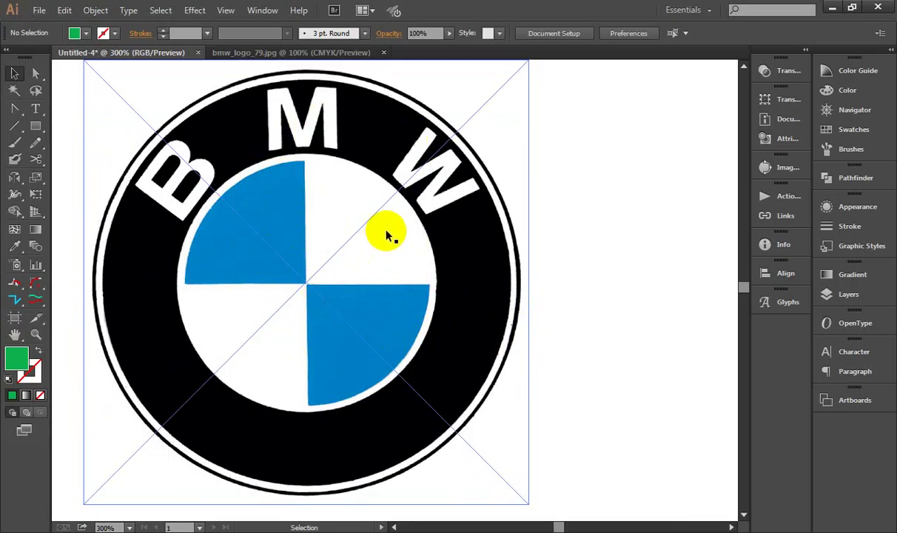
ctrl+alt+click(420, 306)
mouse_move(595, 214)
mouse_down()
mouse_move(429, 186)
mouse_move(477, 187)
mouse_move(418, 190)
mouse_up()
scroll(472, 233, down, 2)
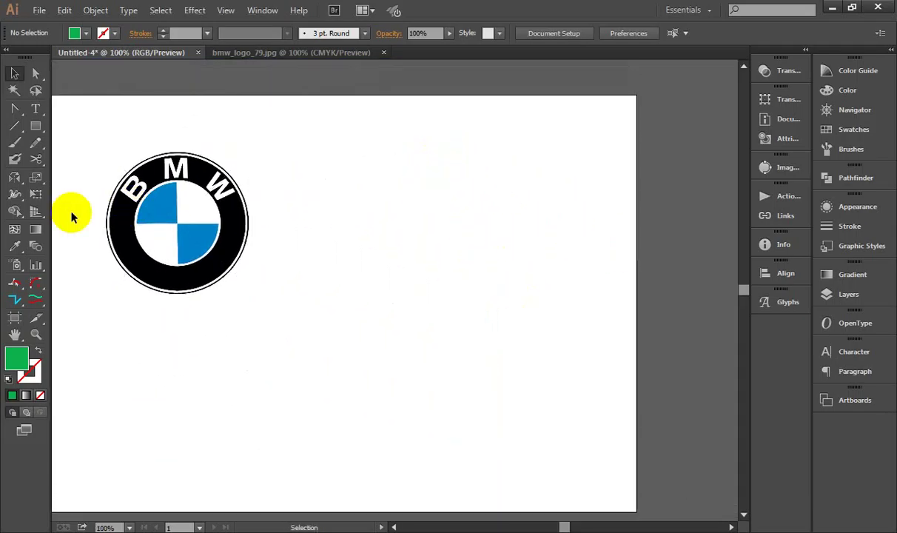
Step: Draw a green circle about 7.24 cm wide and move it beside the reference logo
click(116, 220)
scroll(117, 221, up, 1)
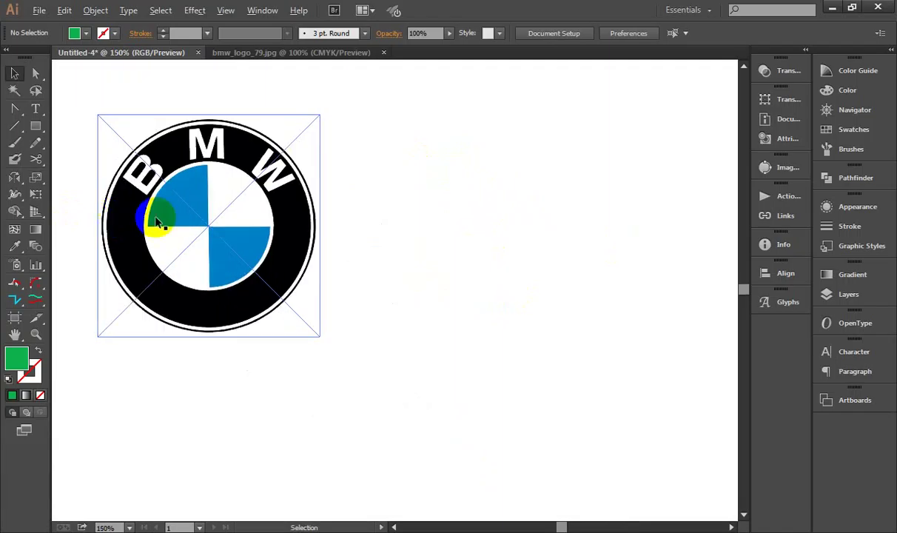
drag(43, 132, 90, 158)
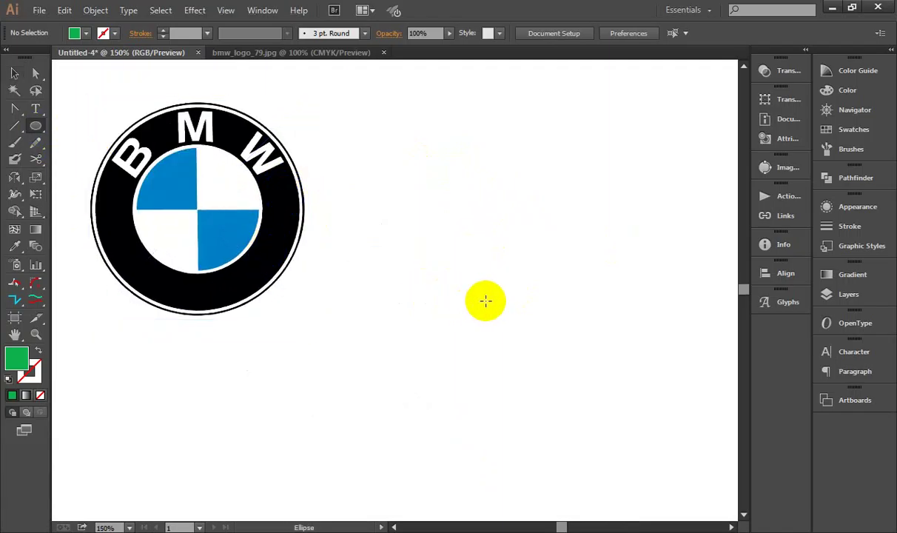
drag(489, 299, 597, 191)
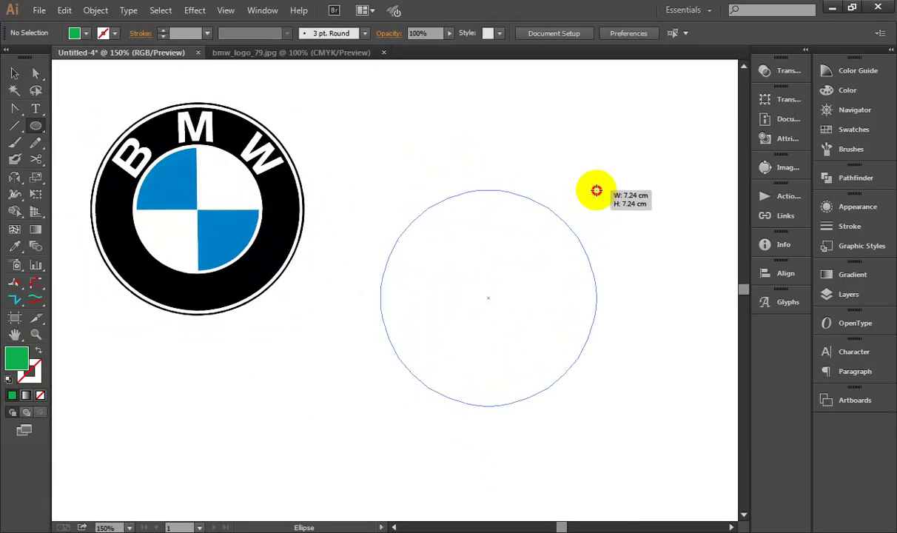
drag(594, 192, 595, 192)
key(c)
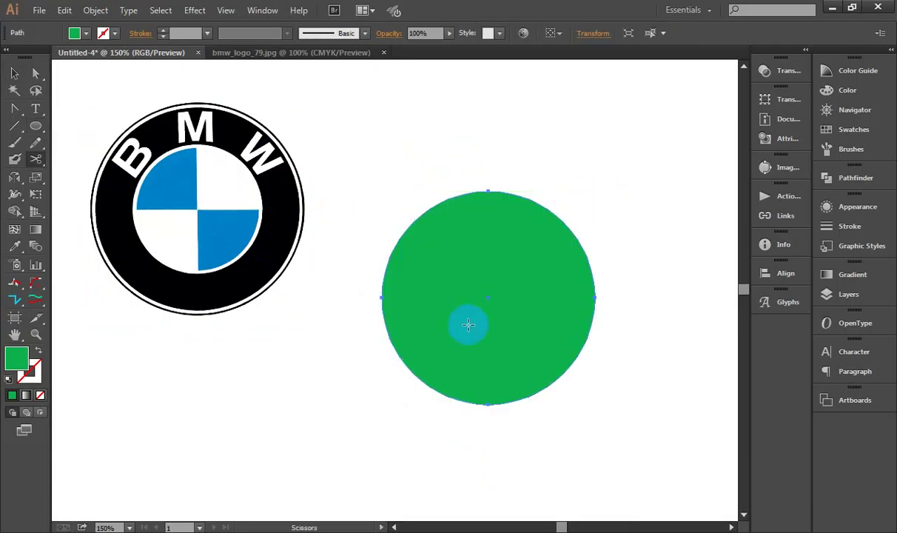
key(v)
drag(465, 274, 496, 197)
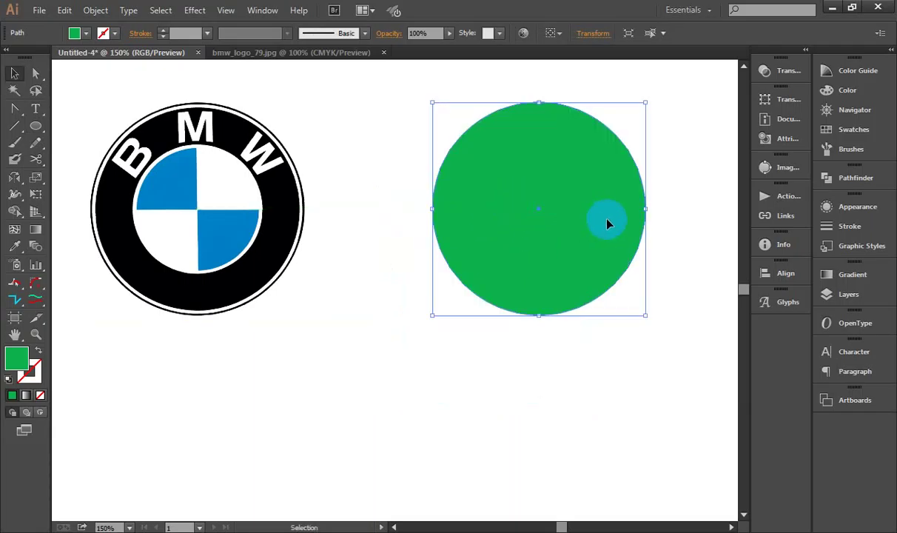
Step: Fill the circle with black and copy it
click(86, 33)
click(39, 57)
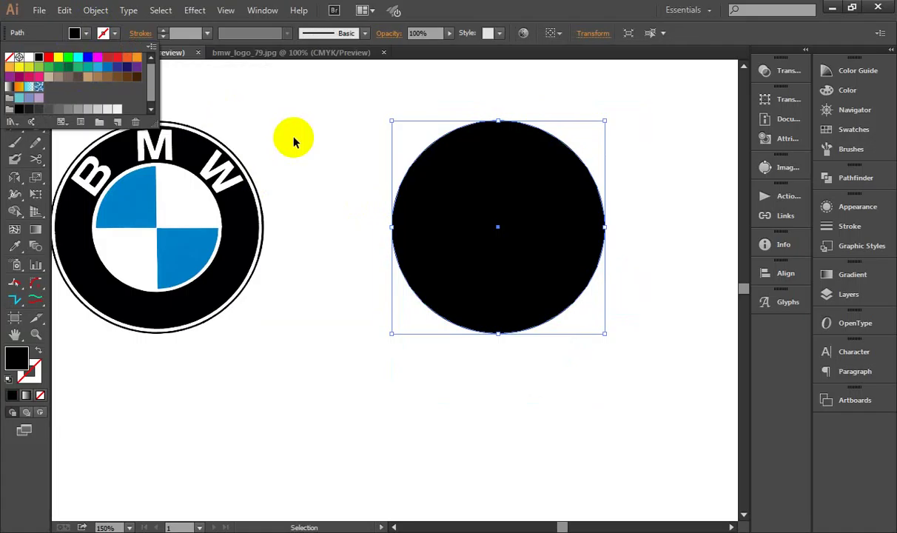
key(Escape)
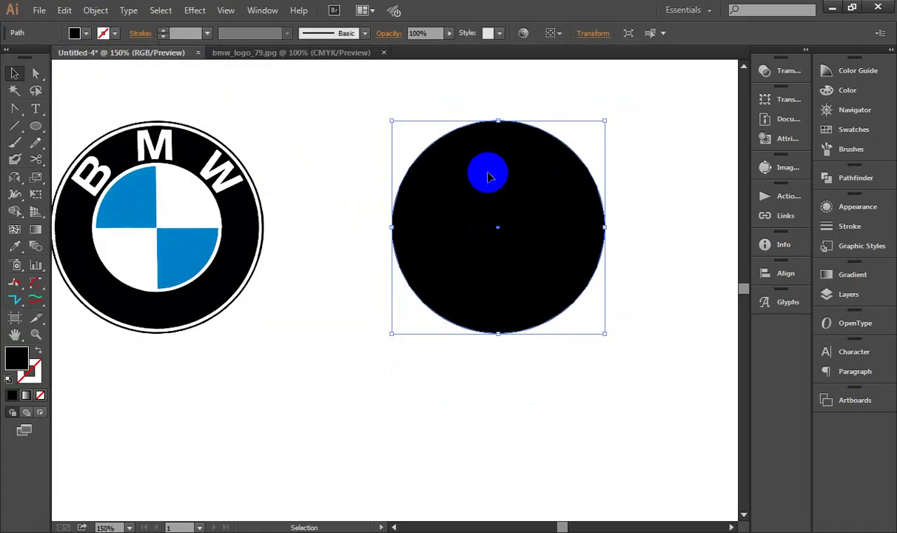
click(65, 10)
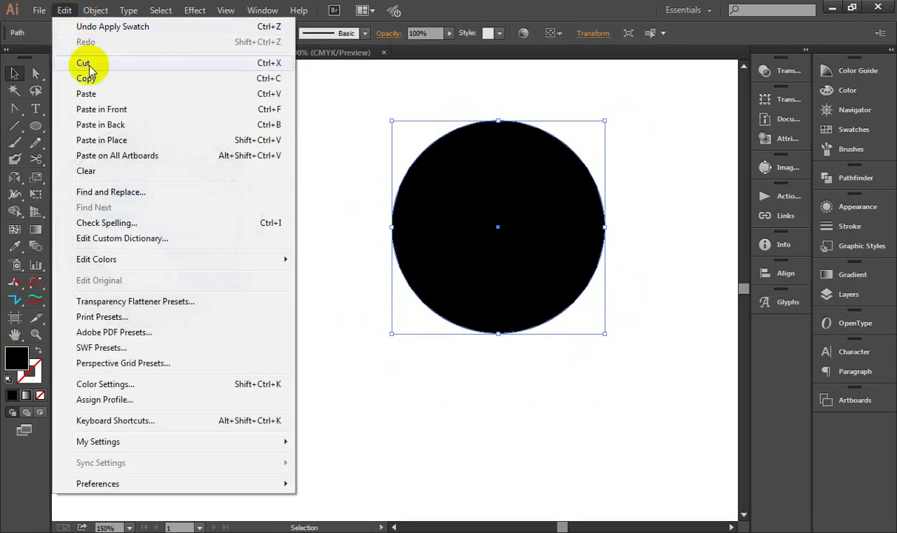
click(87, 78)
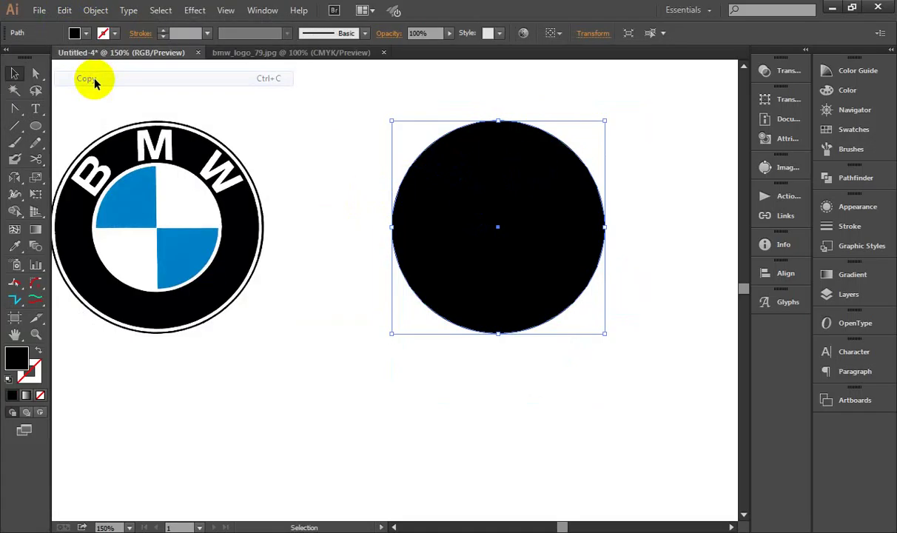
Step: Paste the copy in place, fill it white, and shrink it slightly to leave a black rim
click(65, 11)
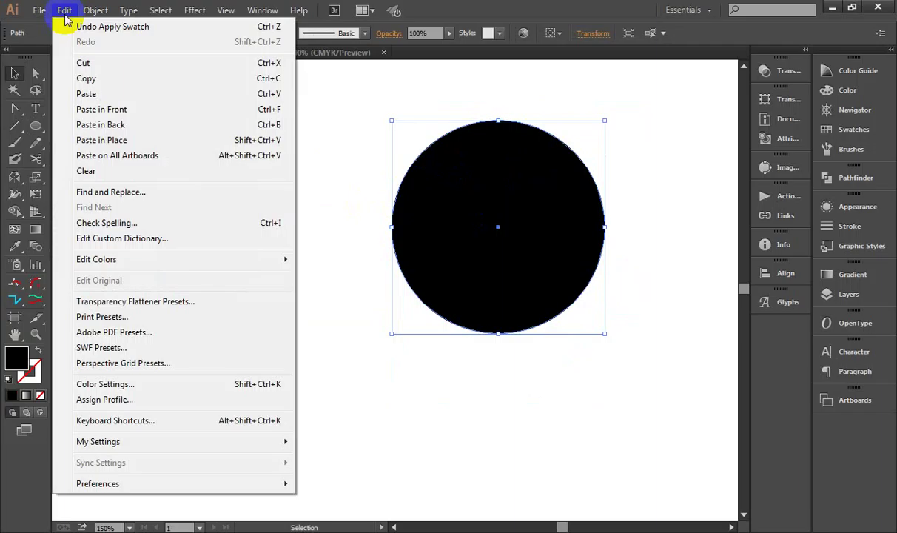
click(143, 141)
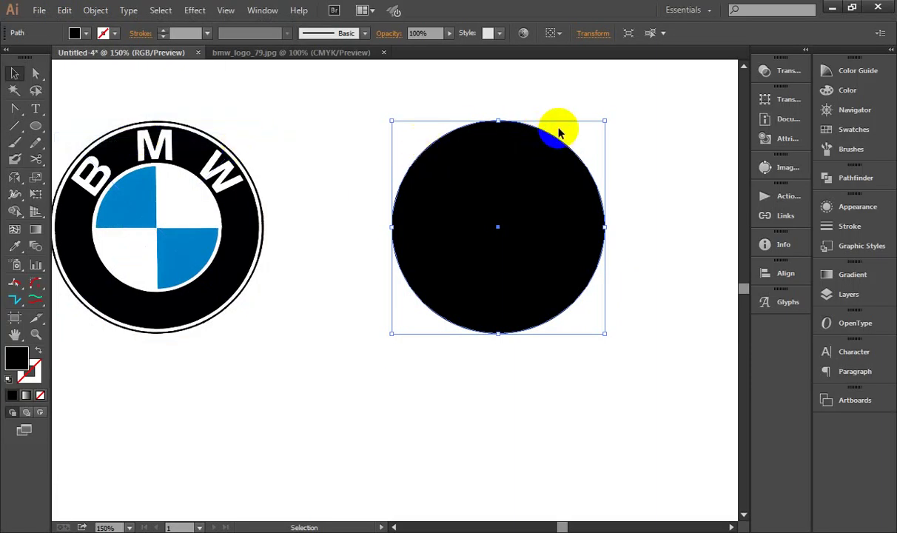
click(85, 32)
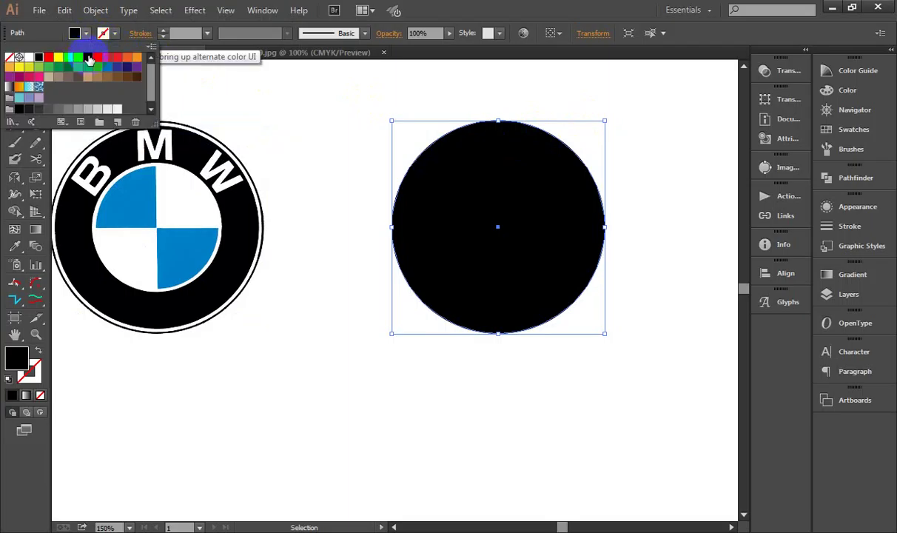
click(29, 58)
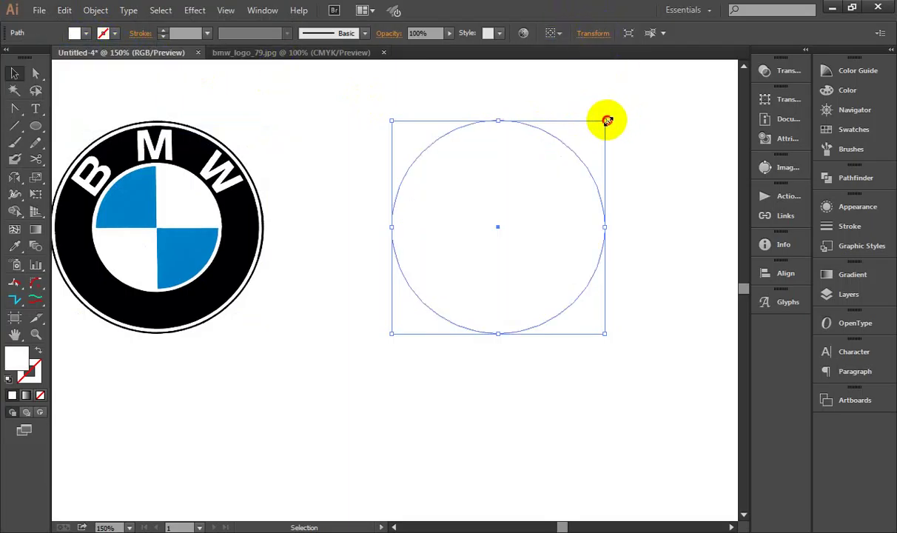
drag(607, 120, 604, 118)
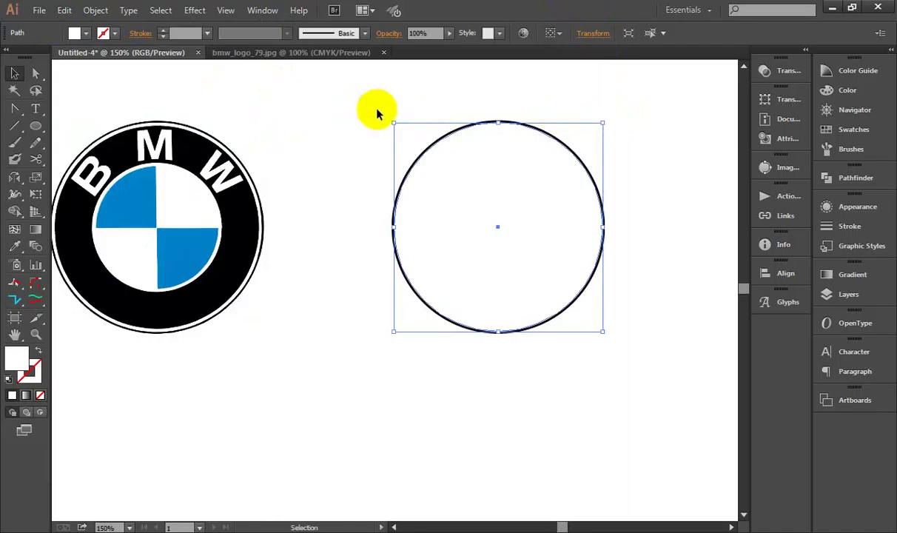
Step: Paste a black copy of the circle in place and shrink it to about 4.37 cm around its centre
click(65, 10)
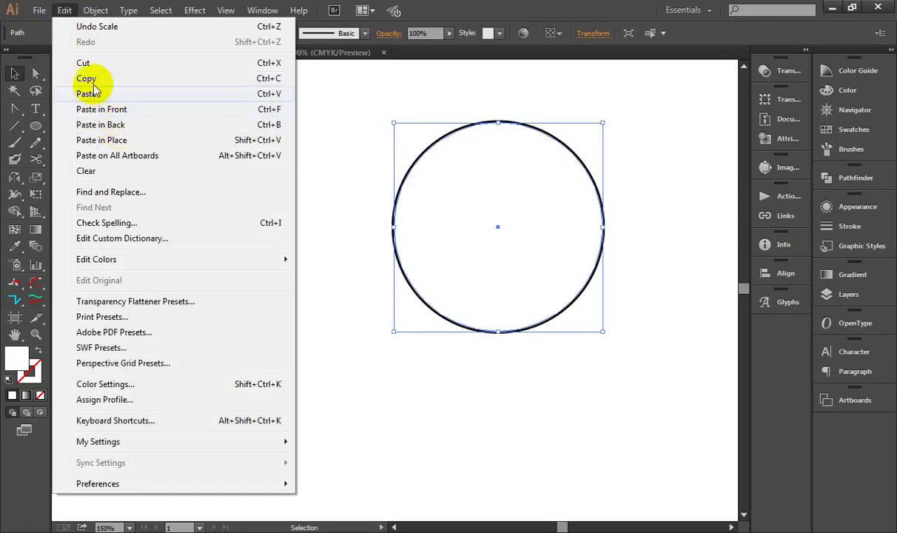
click(86, 77)
click(65, 11)
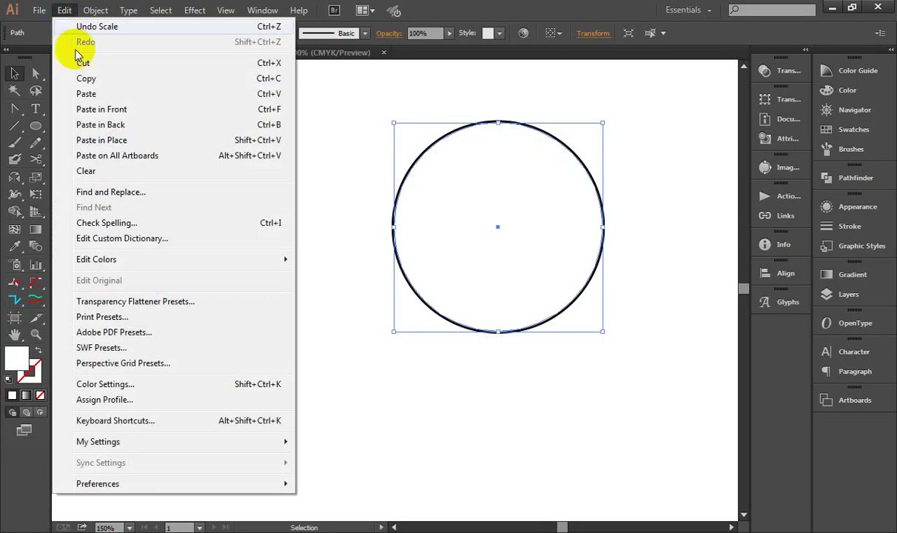
click(128, 141)
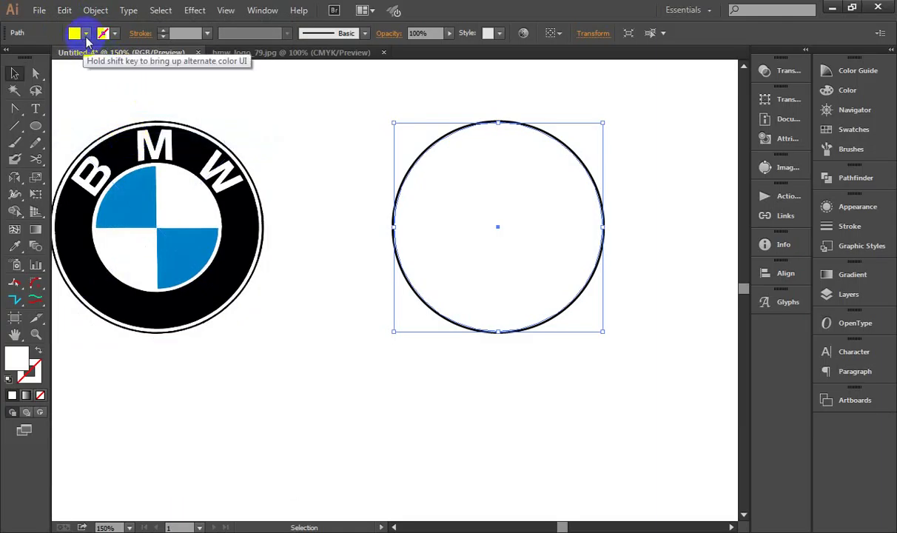
click(86, 32)
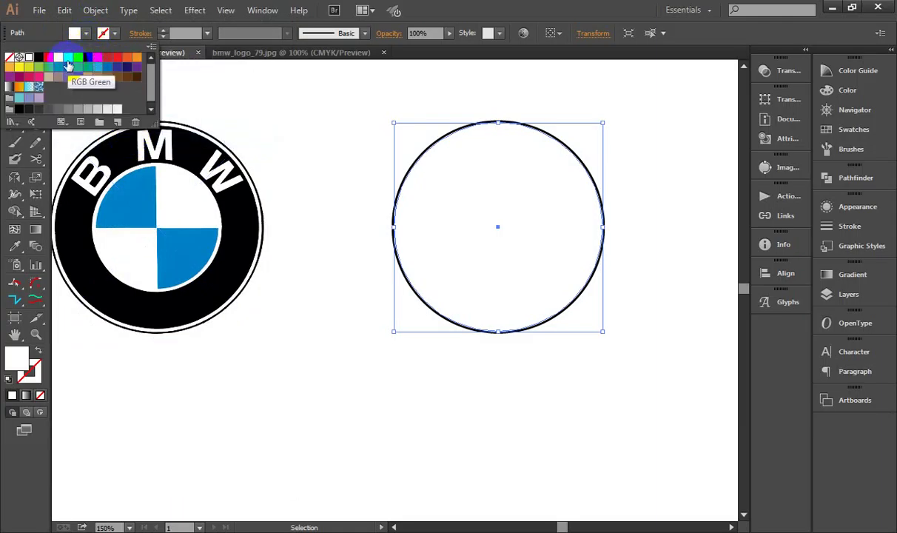
click(29, 57)
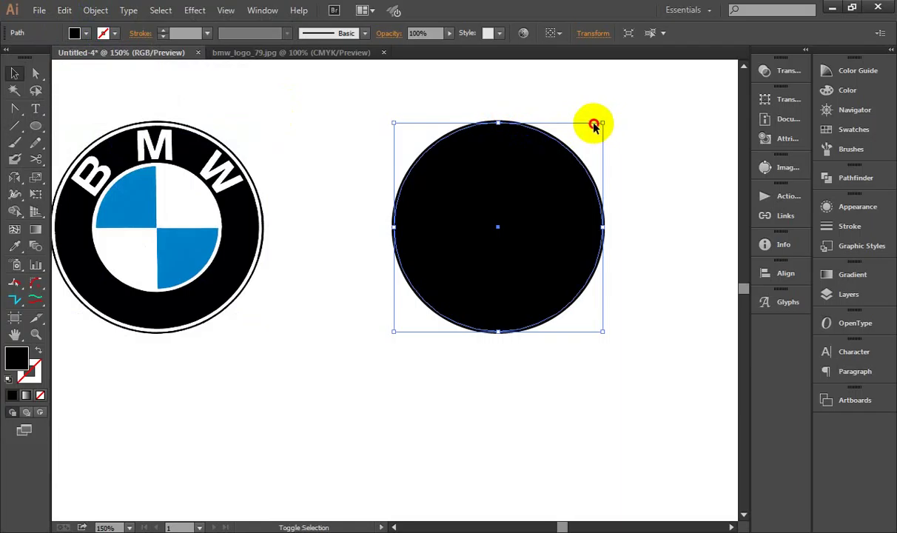
drag(604, 123, 561, 139)
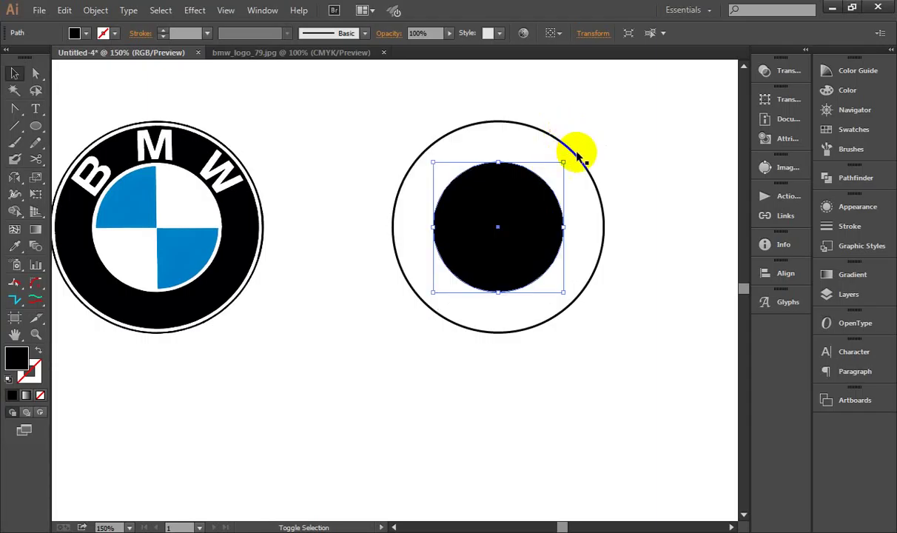
Step: Select the outer circle and undo the shrink, leaving a solid black circle
click(581, 187)
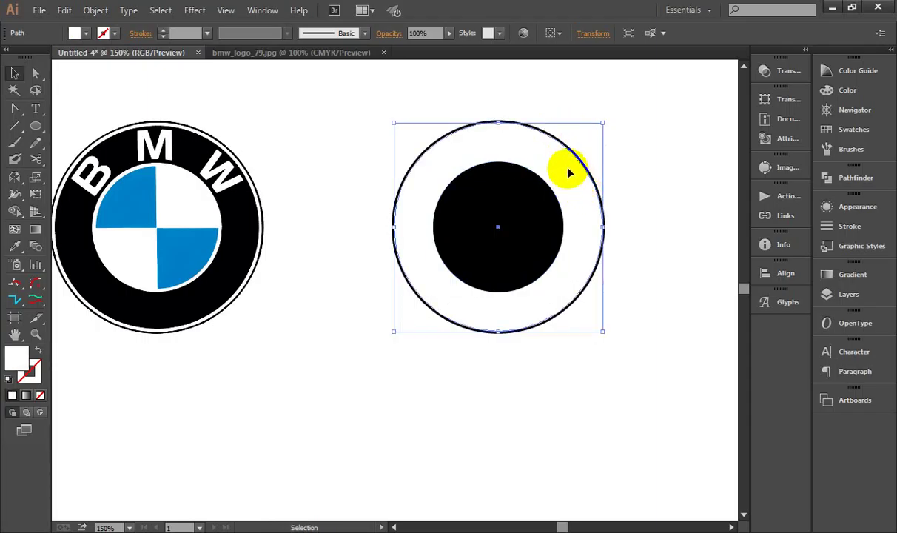
click(555, 191)
key(a)
key(ctrl+z)
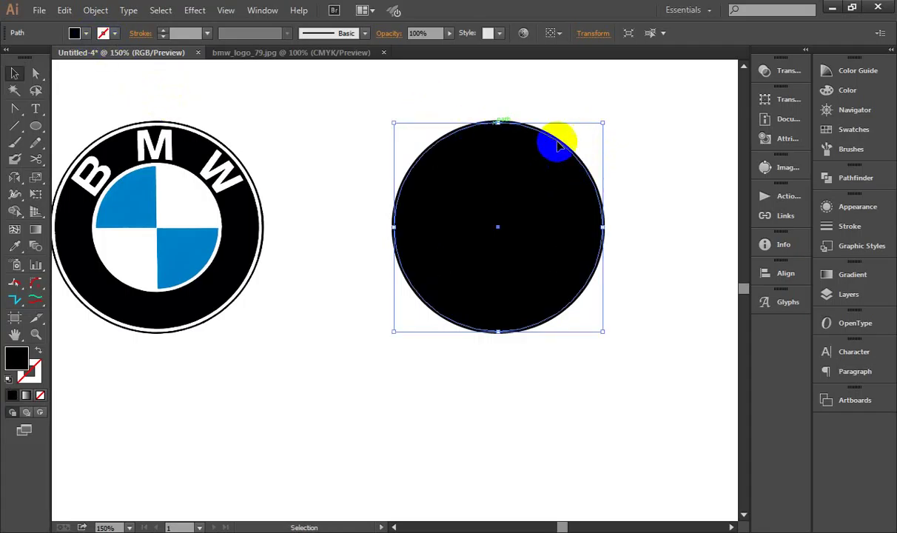
Step: Shrink the black circle to about 6.68 cm so a thin white band shows inside the outer ring
drag(597, 124, 596, 129)
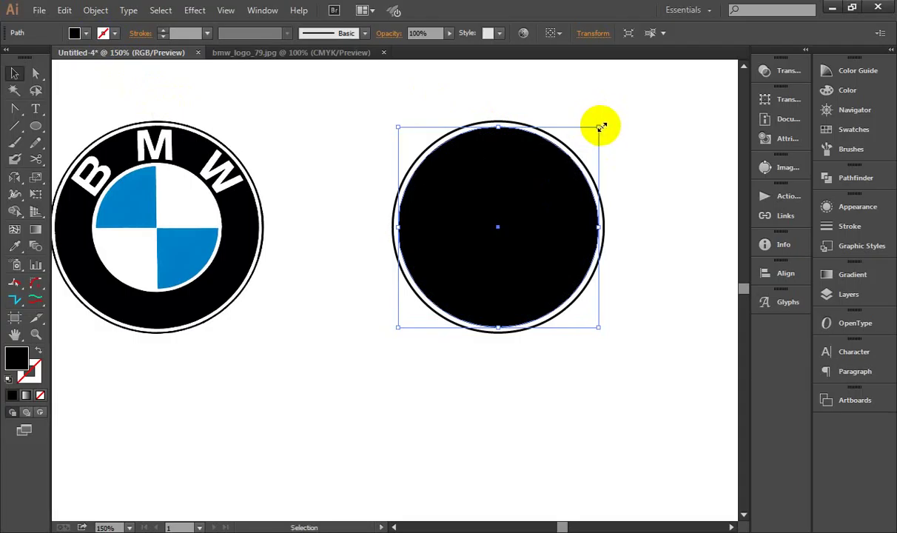
drag(600, 127, 601, 129)
scroll(598, 127, up, 1)
scroll(598, 128, up, 1)
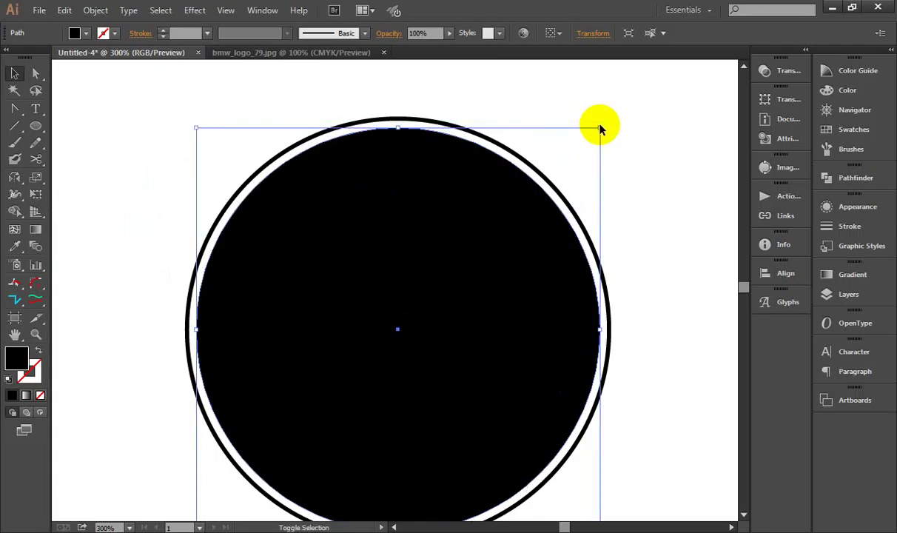
scroll(618, 134, down, 2)
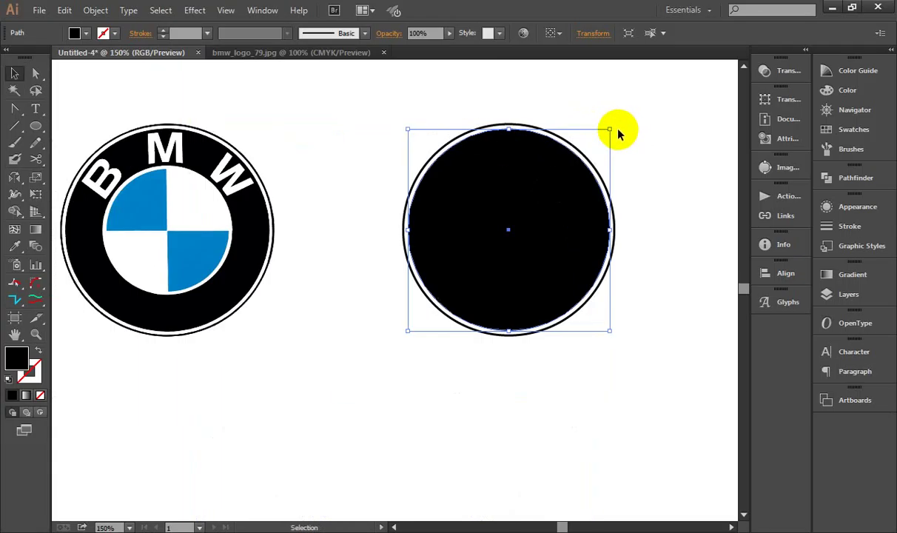
mouse_move(618, 133)
mouse_down()
mouse_move(562, 139)
mouse_move(571, 142)
mouse_move(542, 134)
mouse_up()
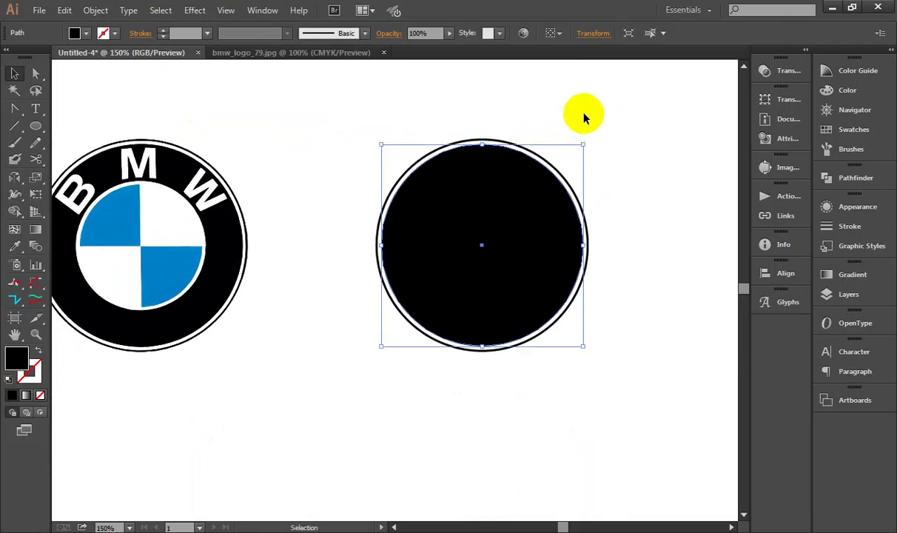
click(420, 196)
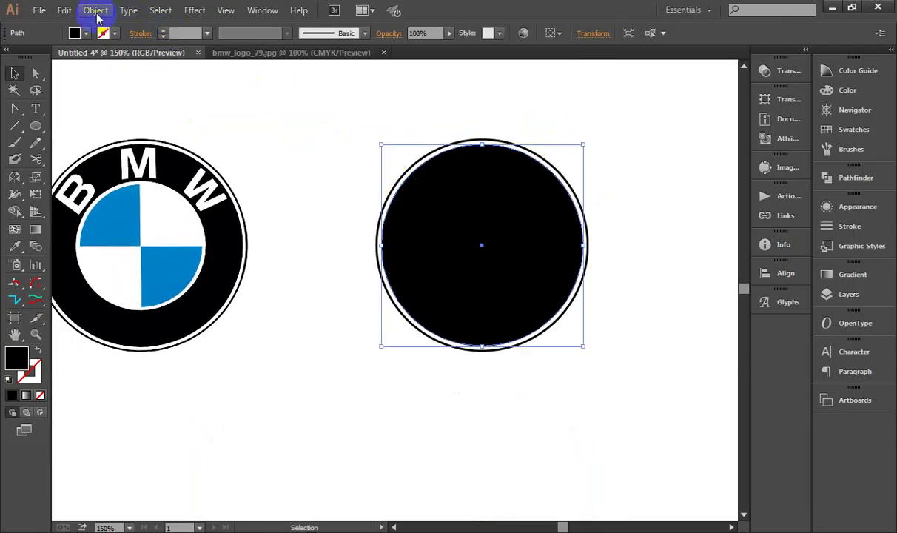
click(64, 10)
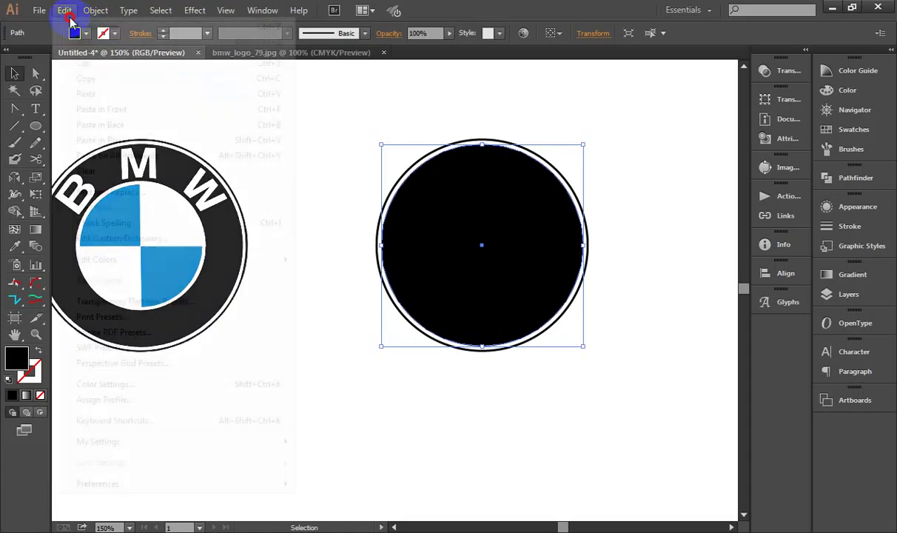
Step: Paste a white copy in place and shrink it to about 3.95 cm on the disc's centre
click(131, 141)
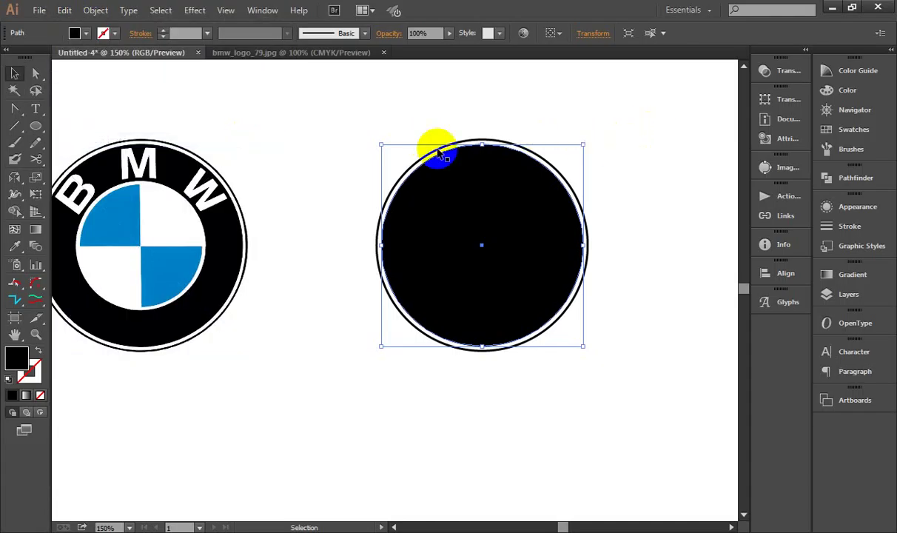
click(85, 33)
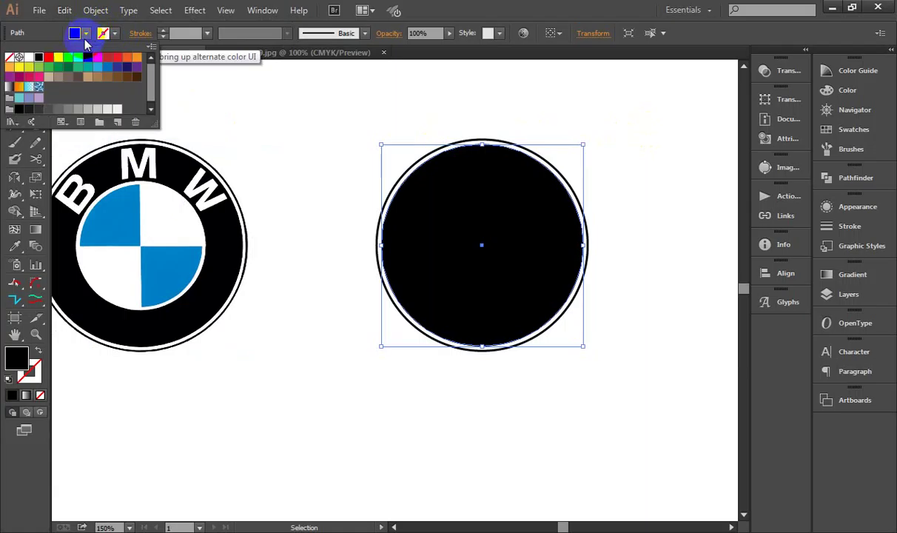
click(31, 58)
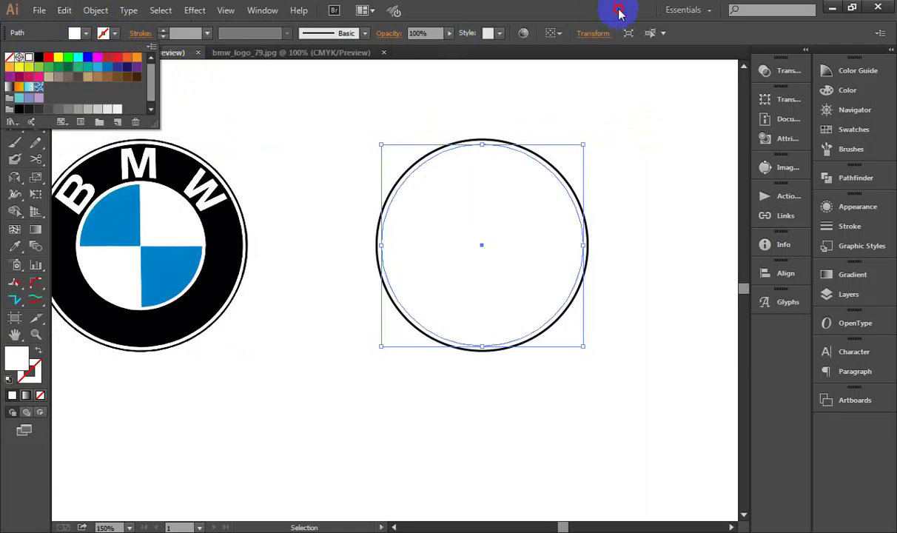
drag(583, 144, 541, 178)
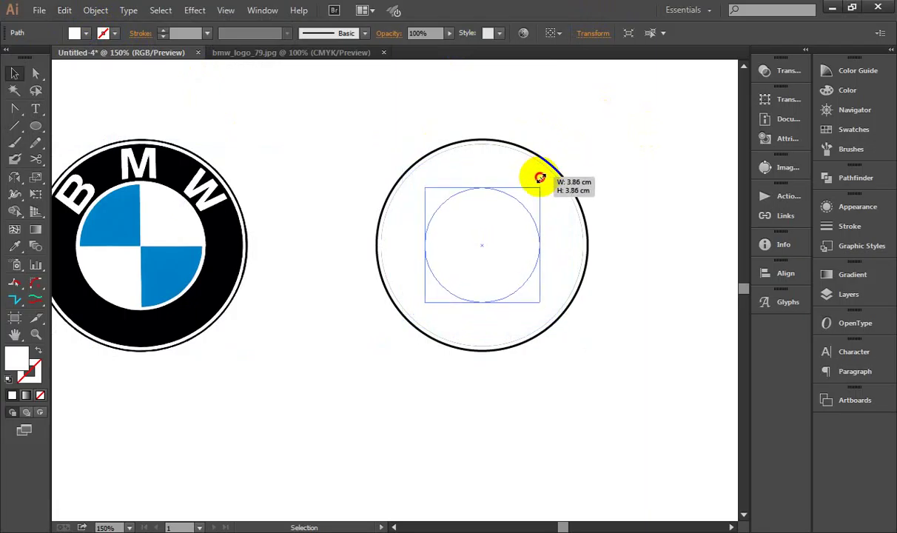
drag(541, 178, 544, 181)
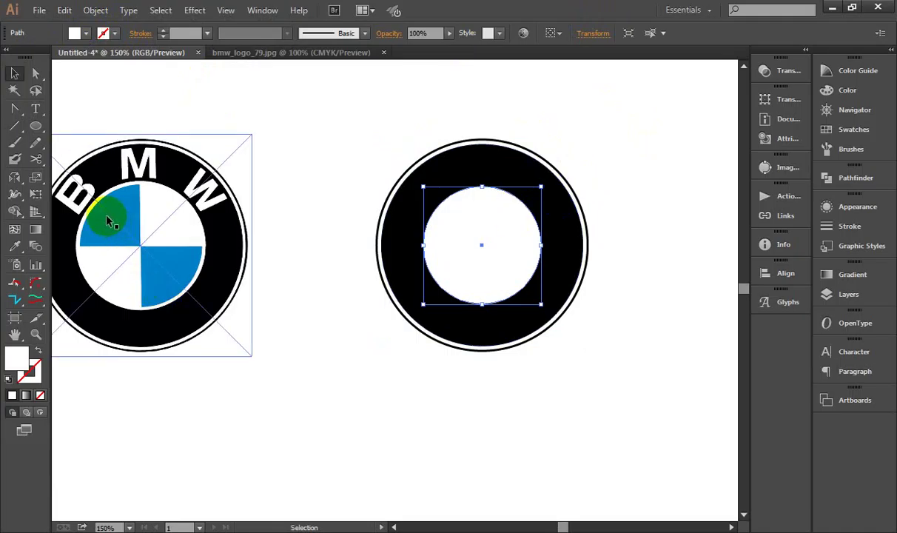
Step: Copy and paste the white circle behind, then fill the front copy light blue and shrink it to about 3.62 cm
click(65, 11)
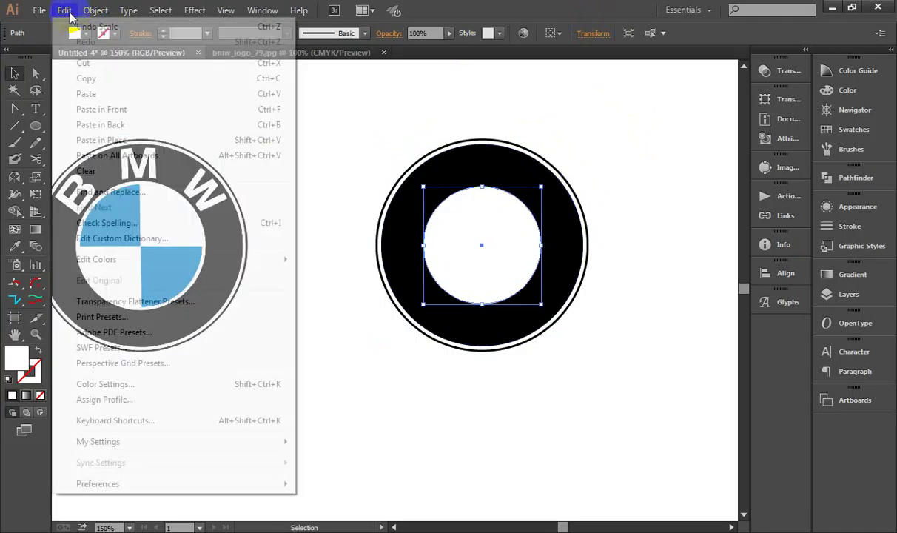
click(63, 80)
click(64, 11)
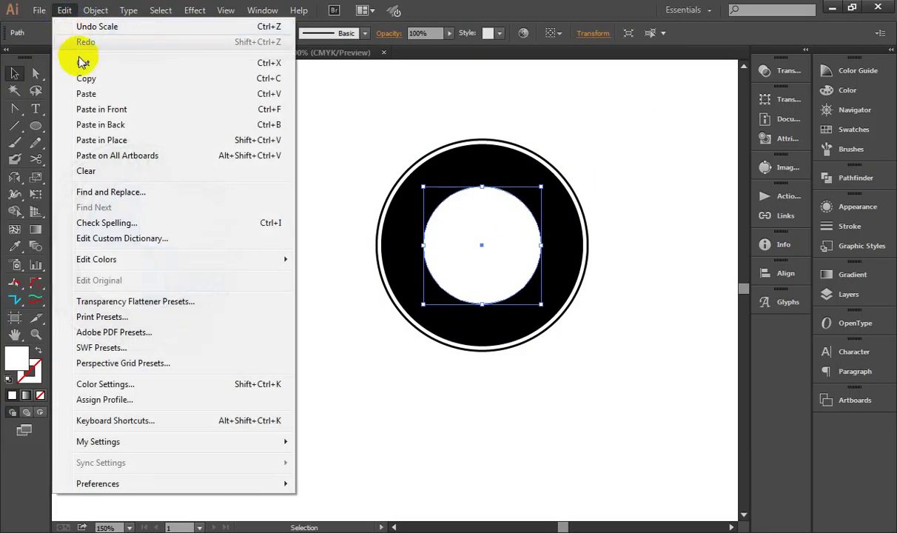
click(152, 124)
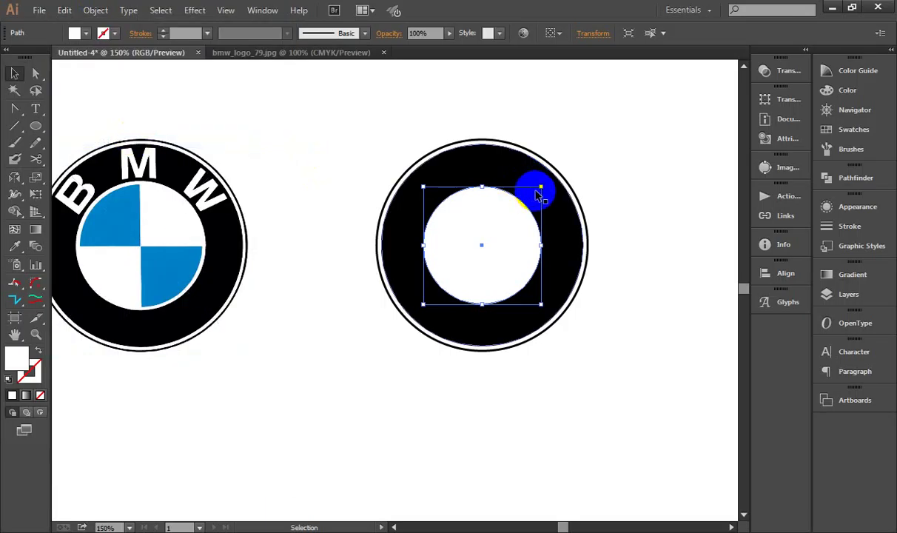
click(104, 32)
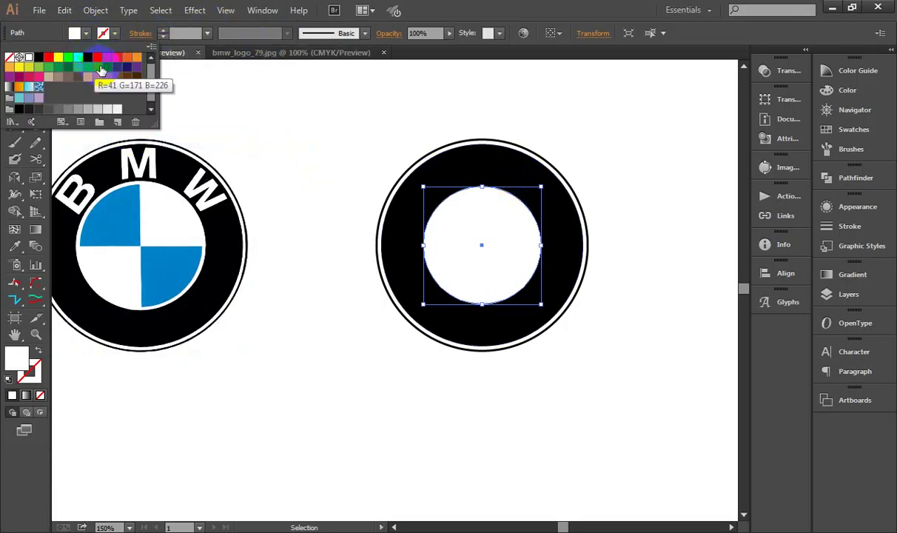
click(97, 67)
click(482, 7)
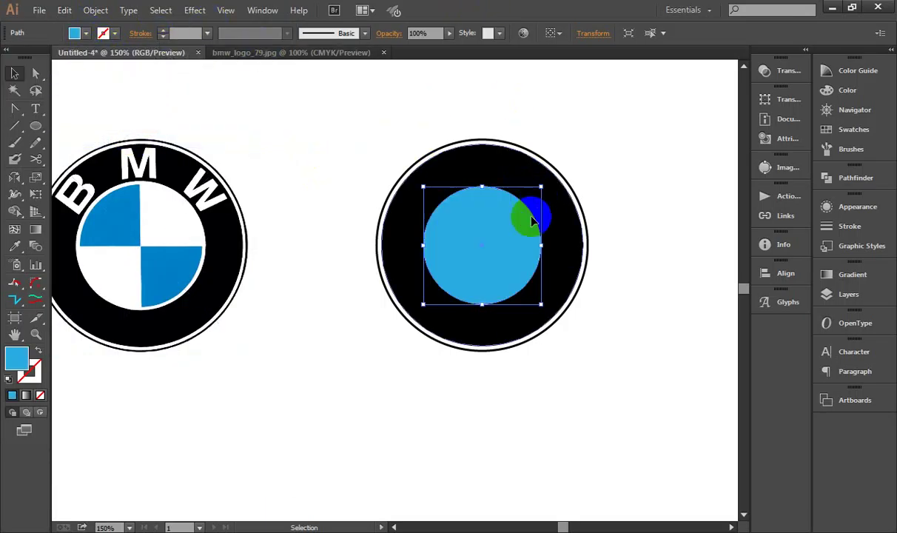
drag(541, 186, 535, 185)
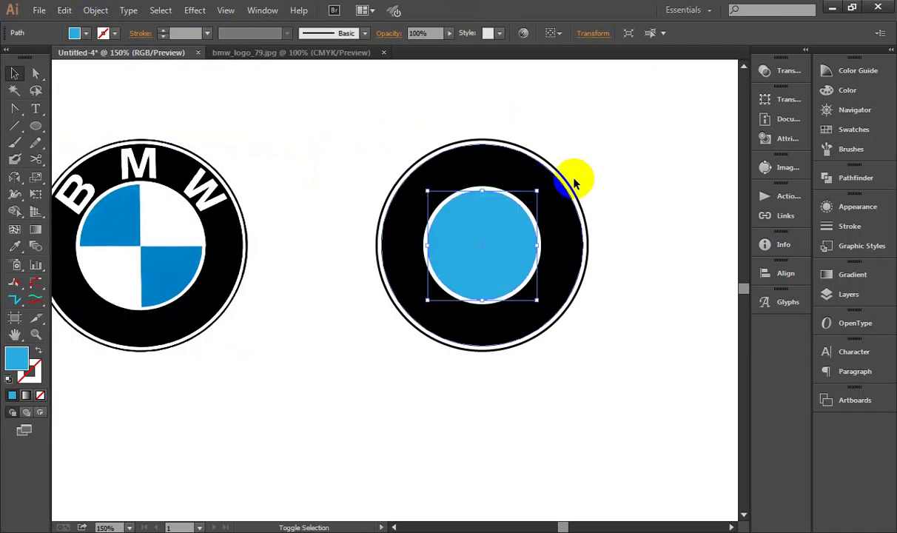
Step: Deselect everything, including the reference logo
click(624, 152)
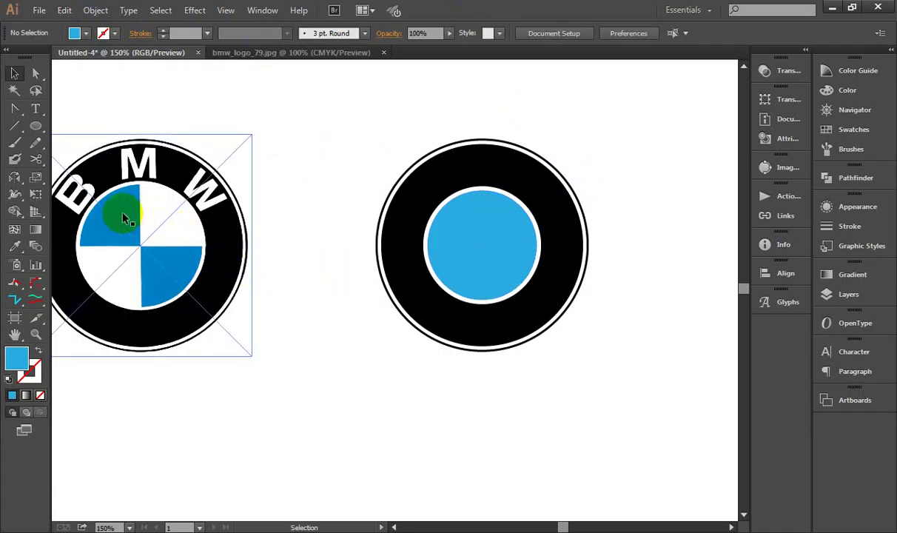
click(416, 217)
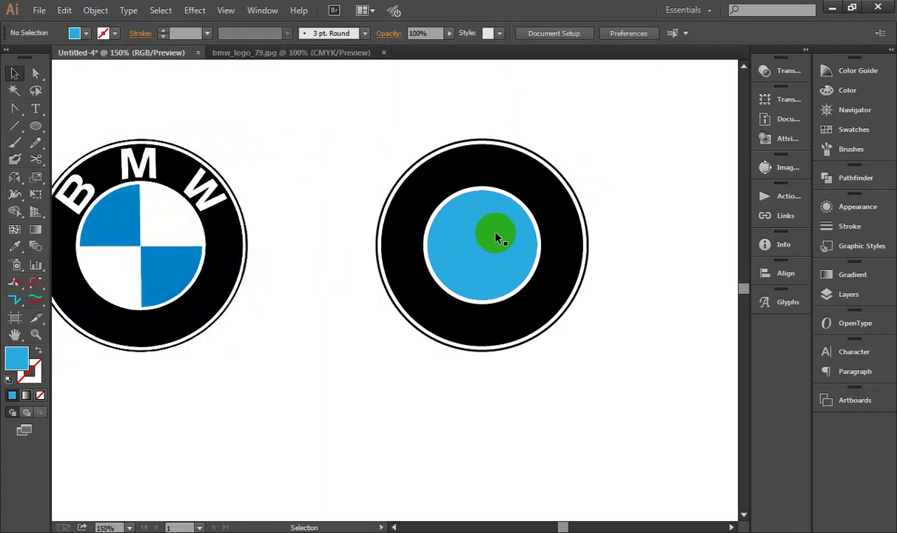
click(13, 127)
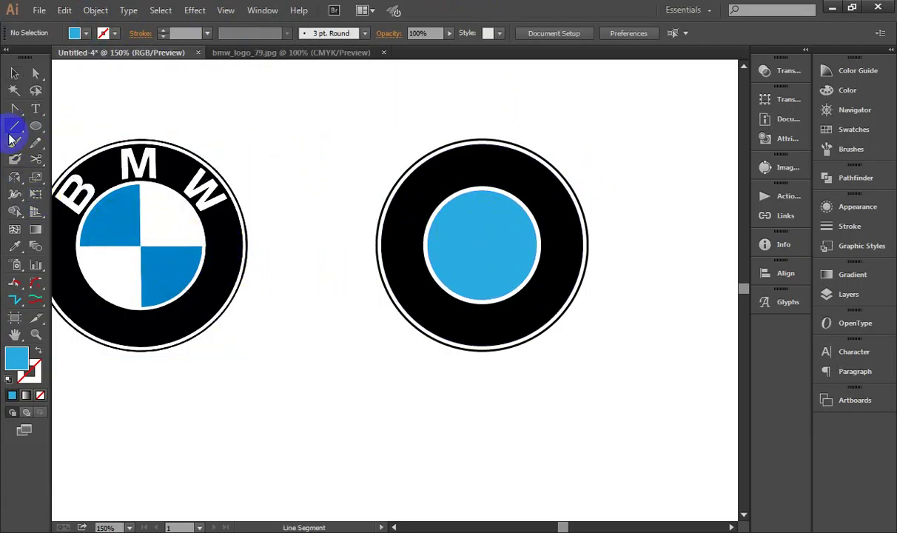
Step: Draw a trial line and set the line stroke colour to red
drag(252, 134, 52, 355)
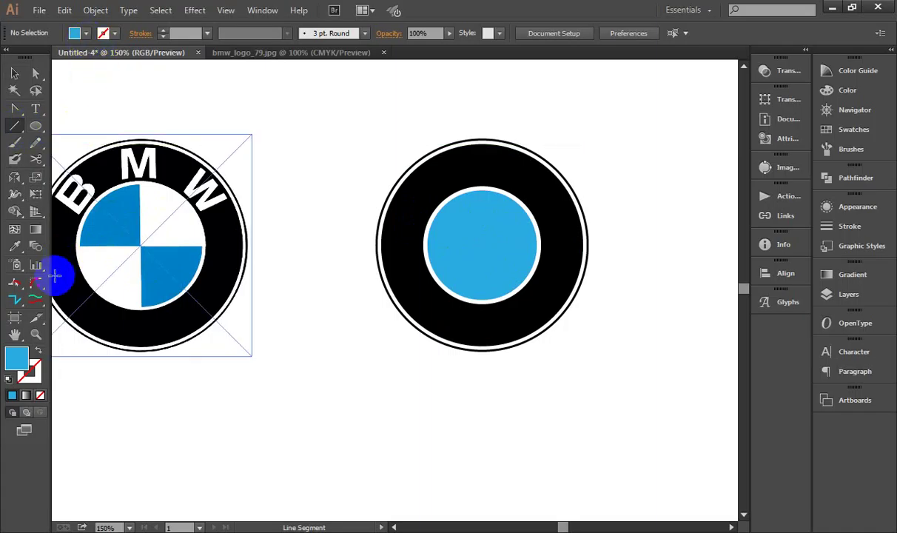
click(38, 351)
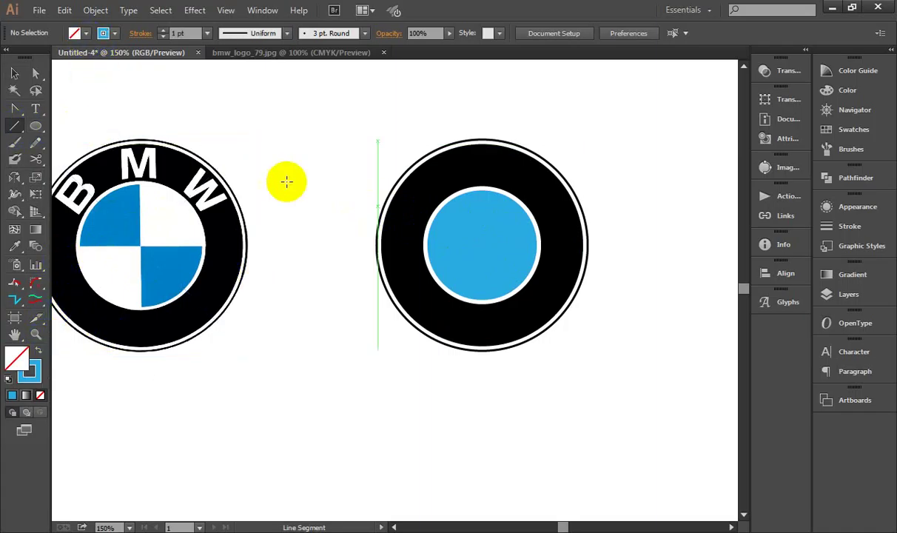
click(114, 36)
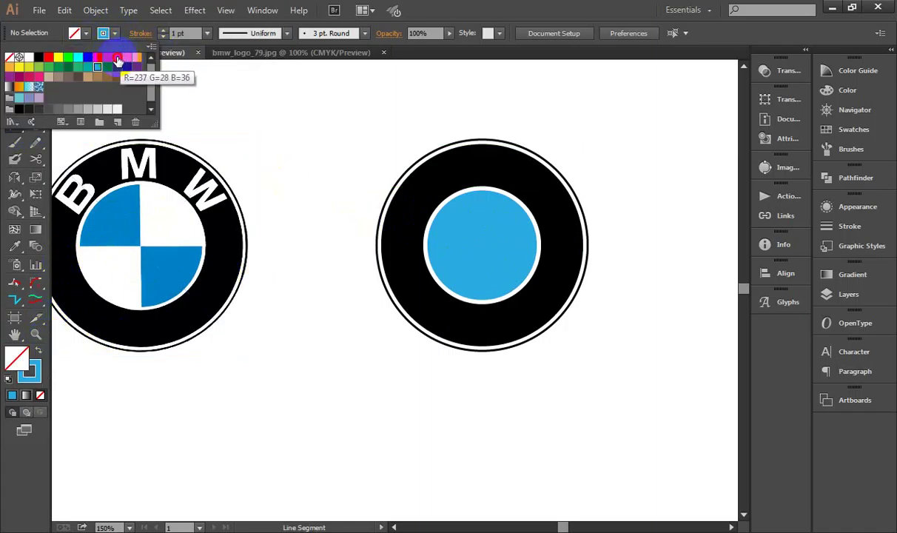
click(116, 58)
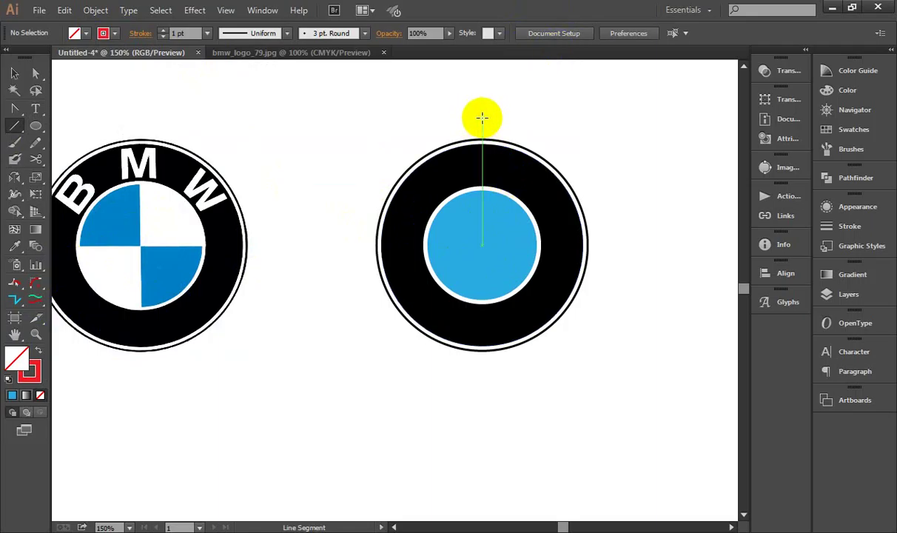
Step: Draw vertical and horizontal lines crossing the circle centre and select them with the blue circle
drag(482, 118, 482, 396)
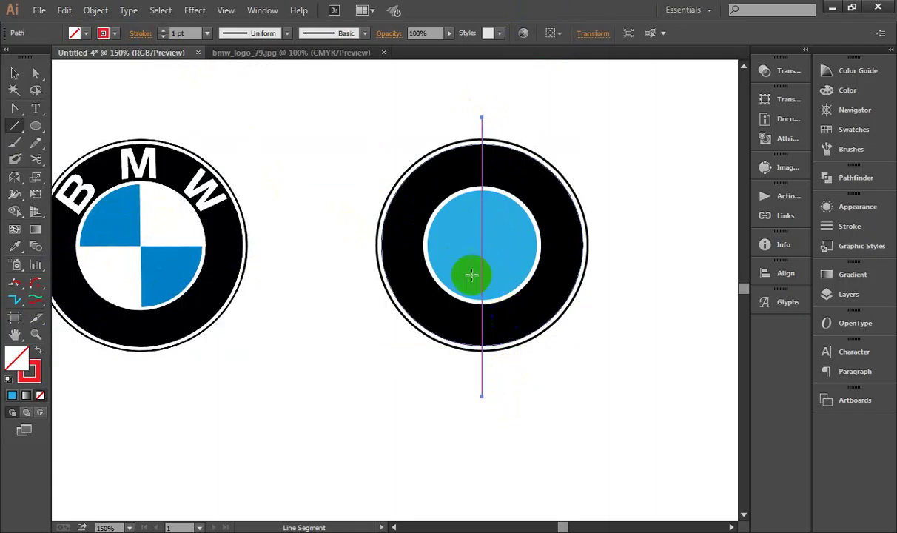
drag(349, 245, 630, 245)
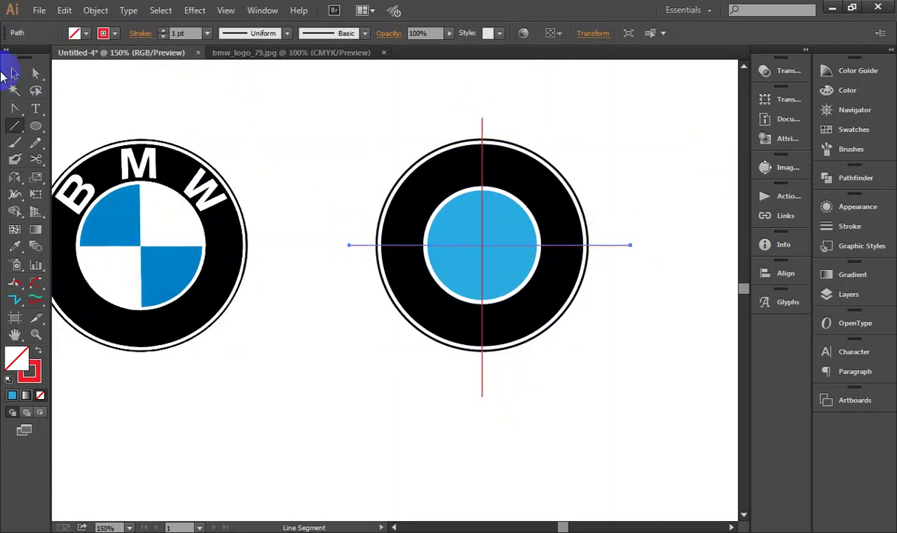
click(15, 74)
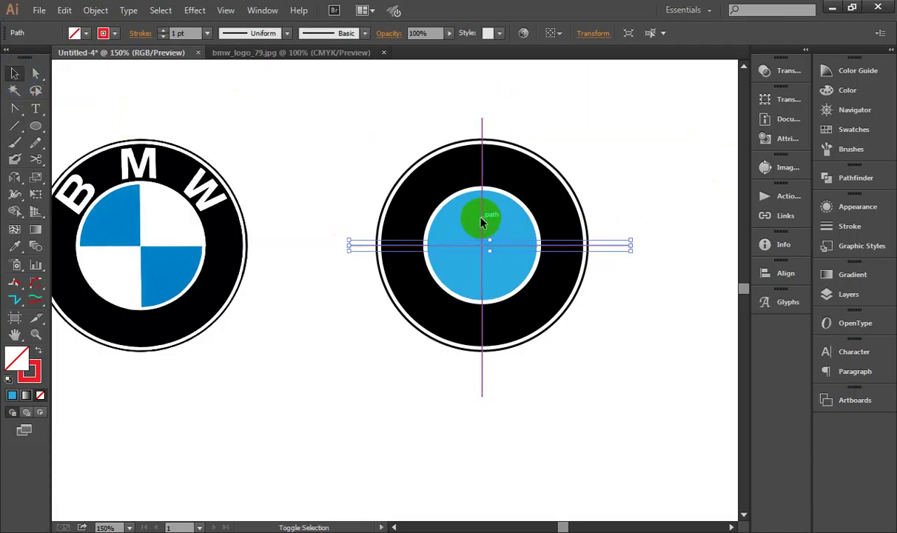
shift+click(482, 222)
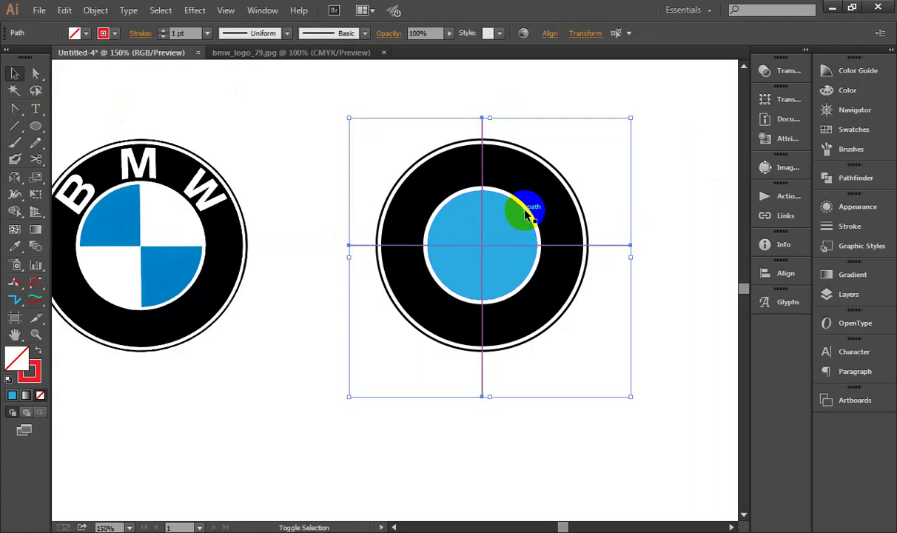
shift+click(526, 214)
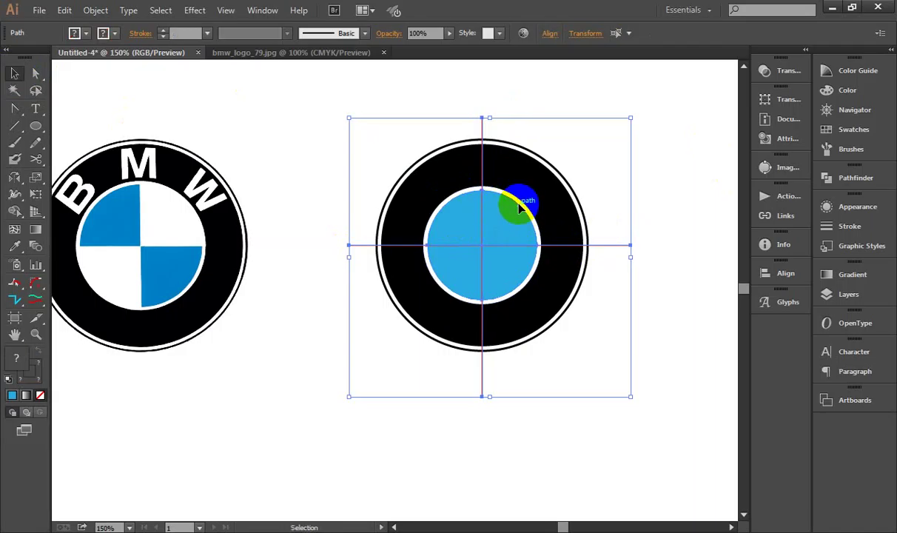
Step: Divide the blue circle with Pathfinder along the lines and ungroup the four quarter pieces
click(270, 13)
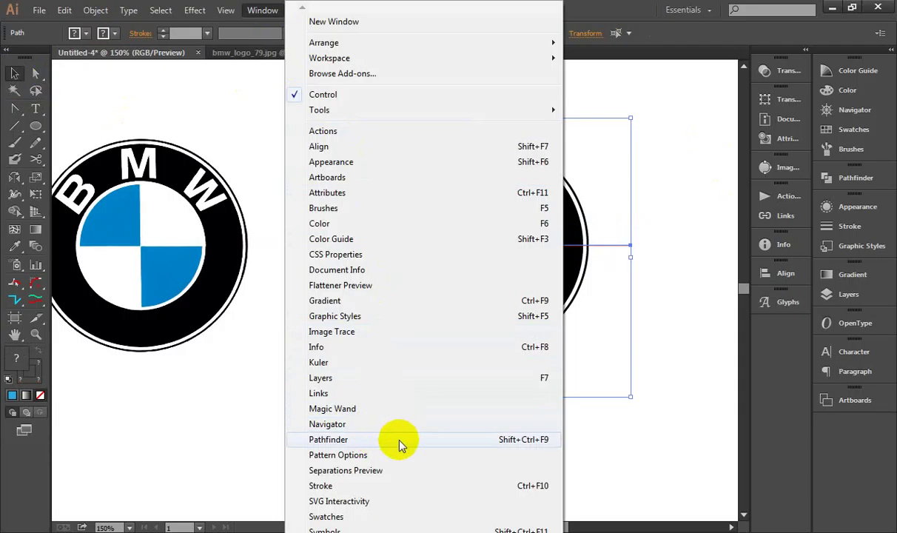
click(400, 442)
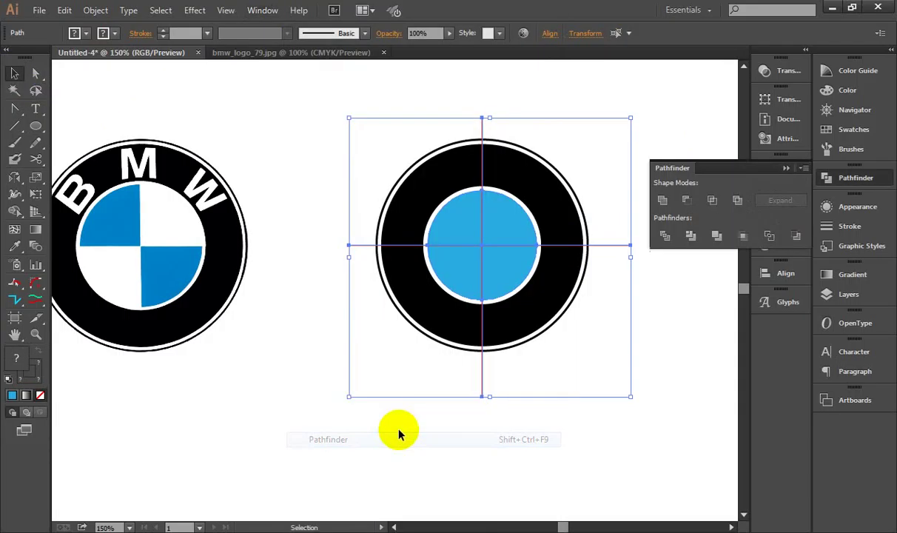
click(527, 244)
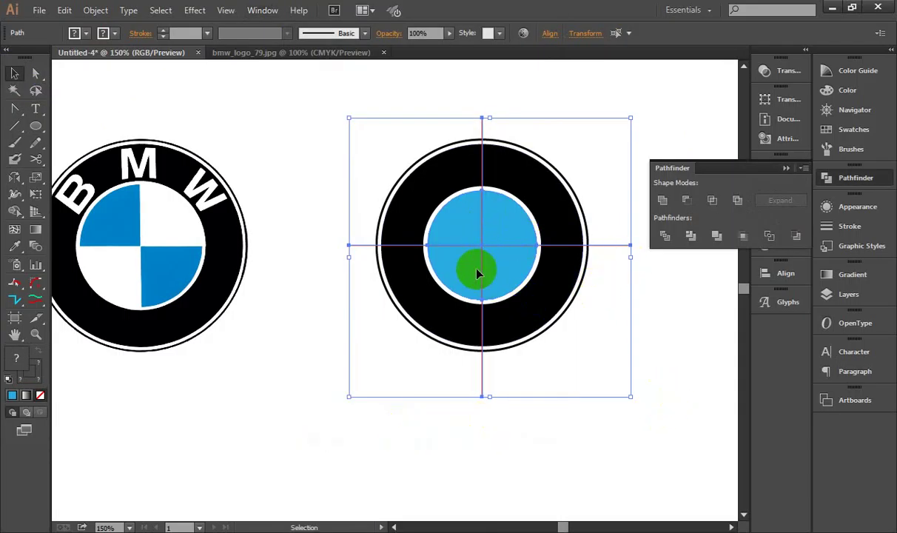
click(664, 237)
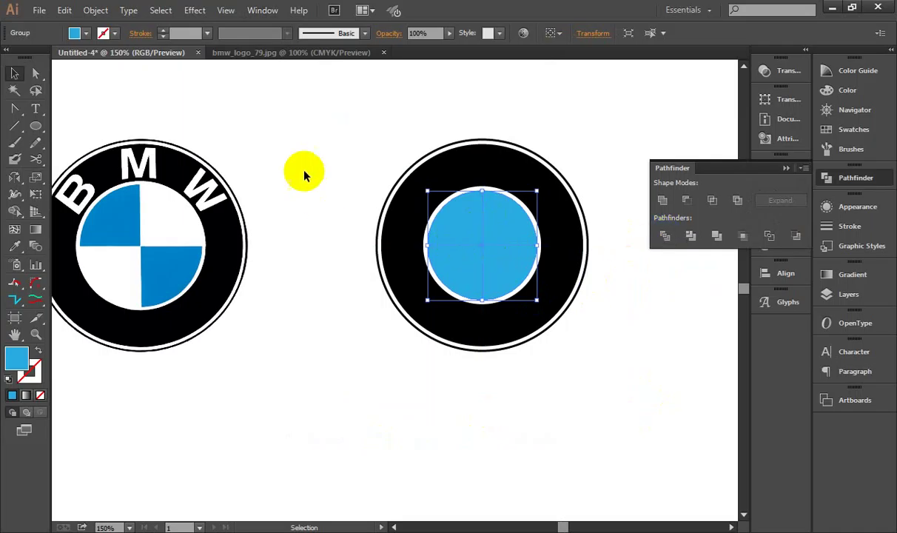
click(96, 10)
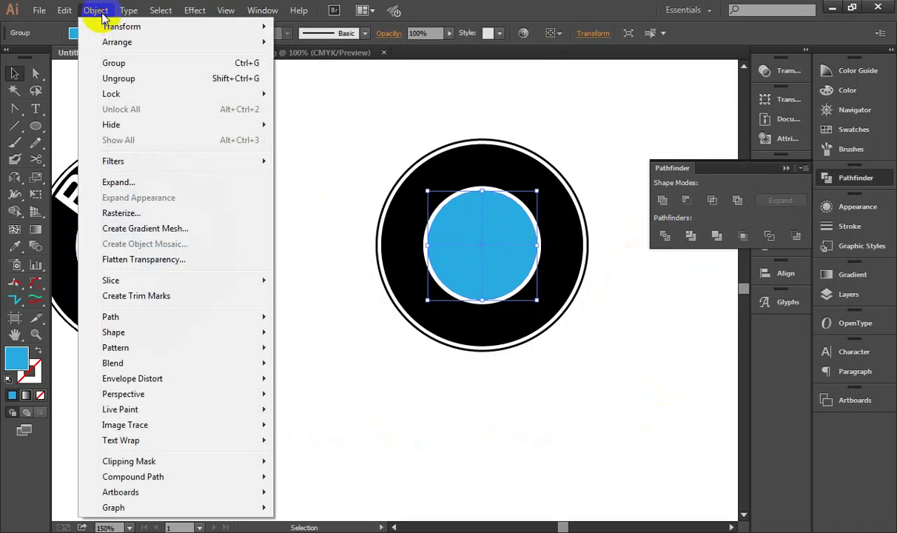
click(145, 76)
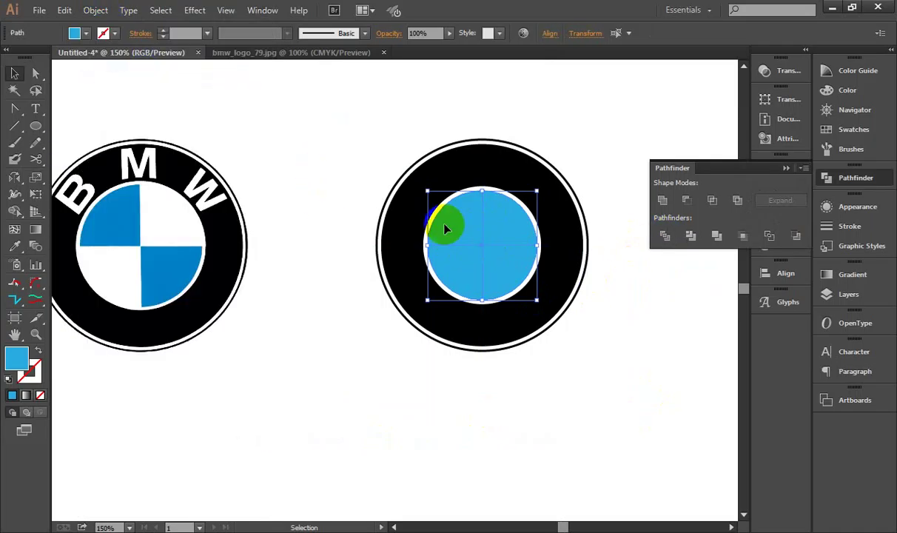
click(618, 260)
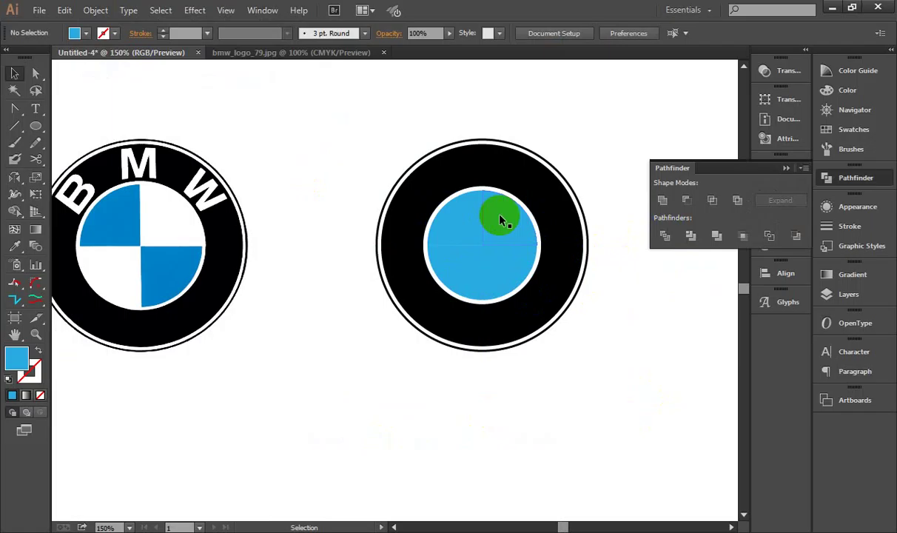
Step: Pull the top-right and bottom-left blue quarters out of the circle and delete them
drag(500, 218, 593, 124)
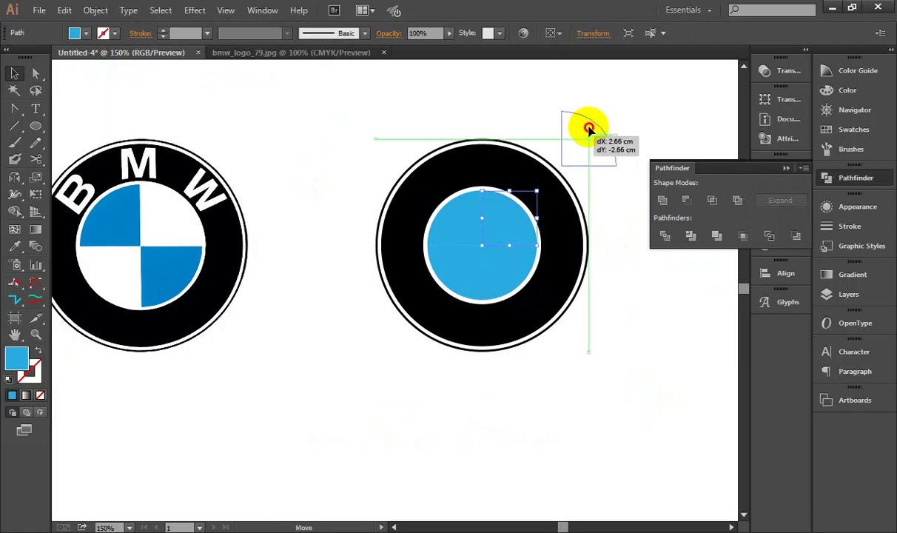
drag(464, 265, 652, 117)
shift+click(592, 126)
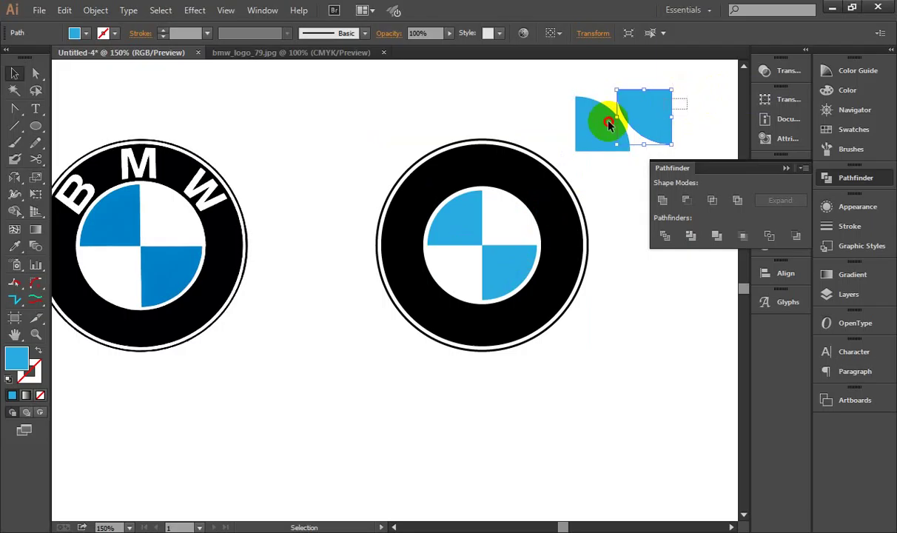
key(Delete)
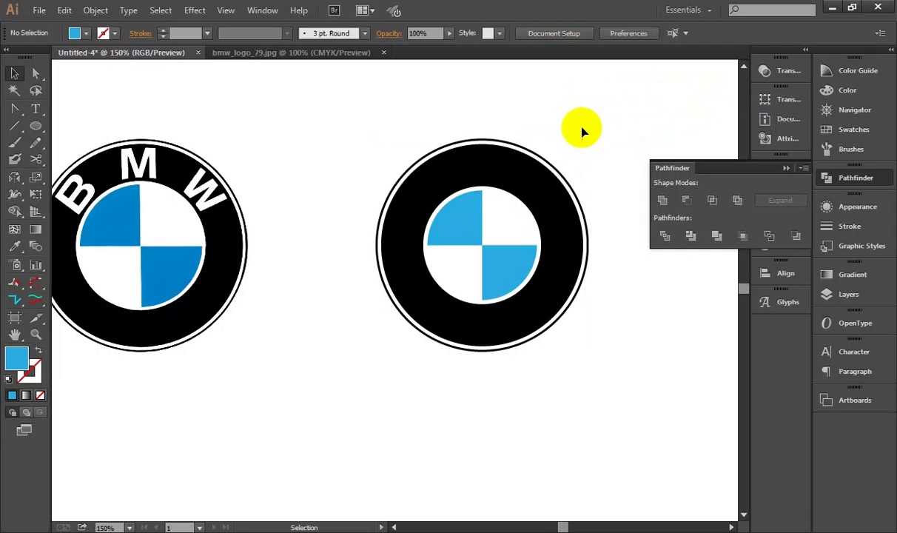
Step: Select the reference BMW logo on the left
scroll(527, 284, down, 1)
scroll(527, 284, up, 1)
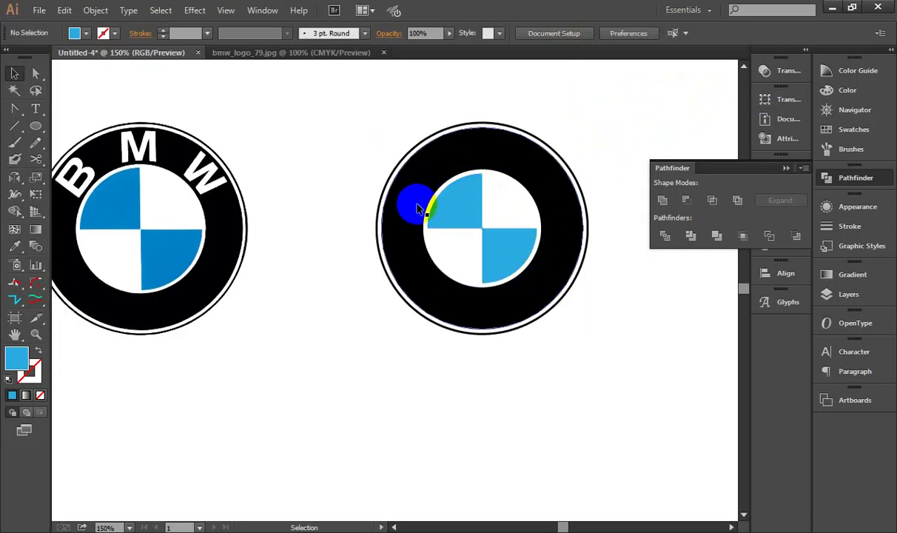
click(120, 204)
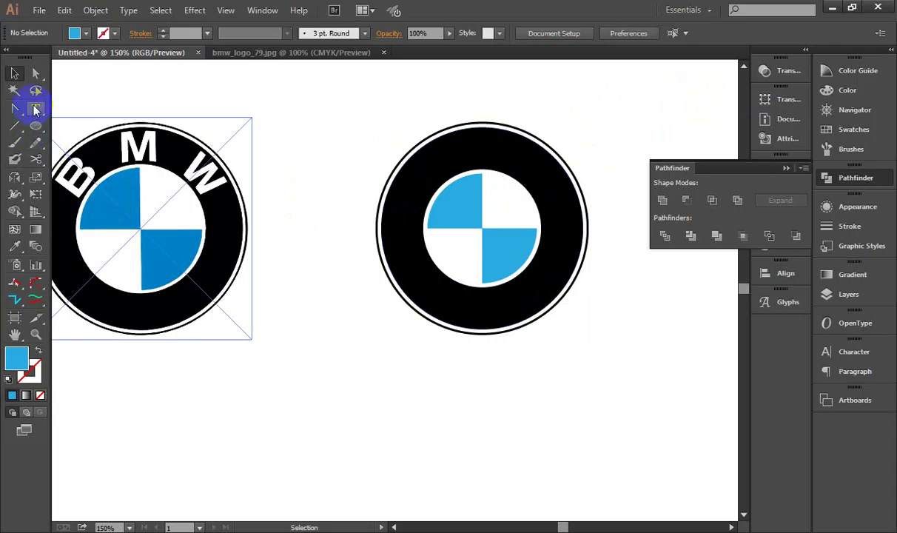
click(36, 108)
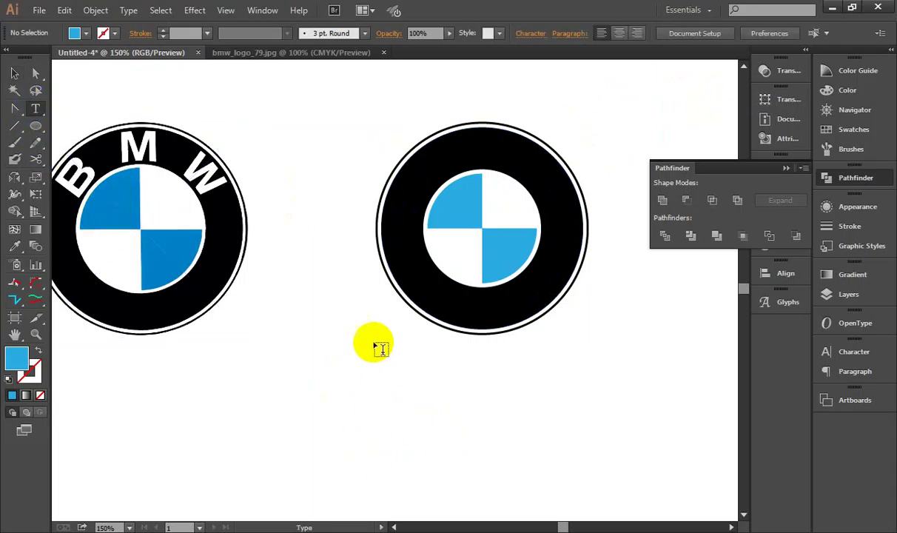
Step: Deselect the reference logo and select the quartered inner circle
ctrl+click(177, 207)
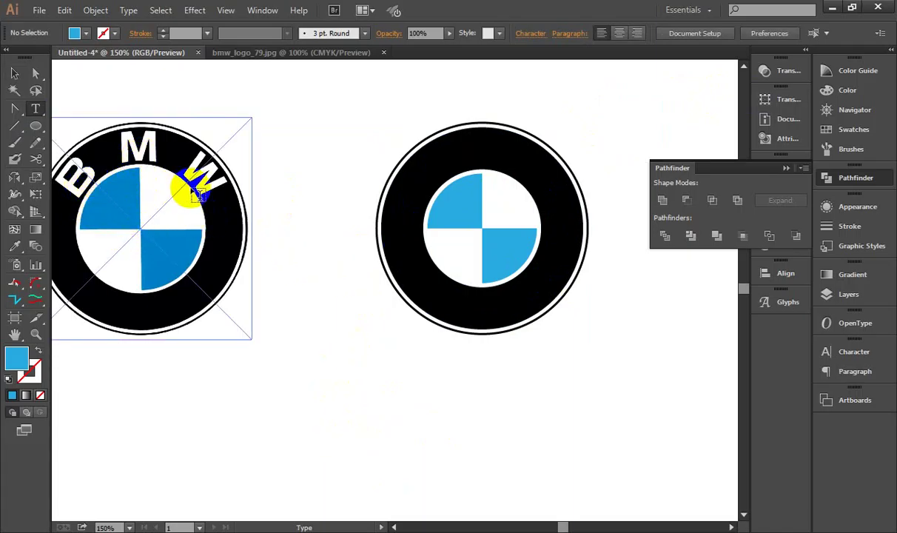
click(15, 74)
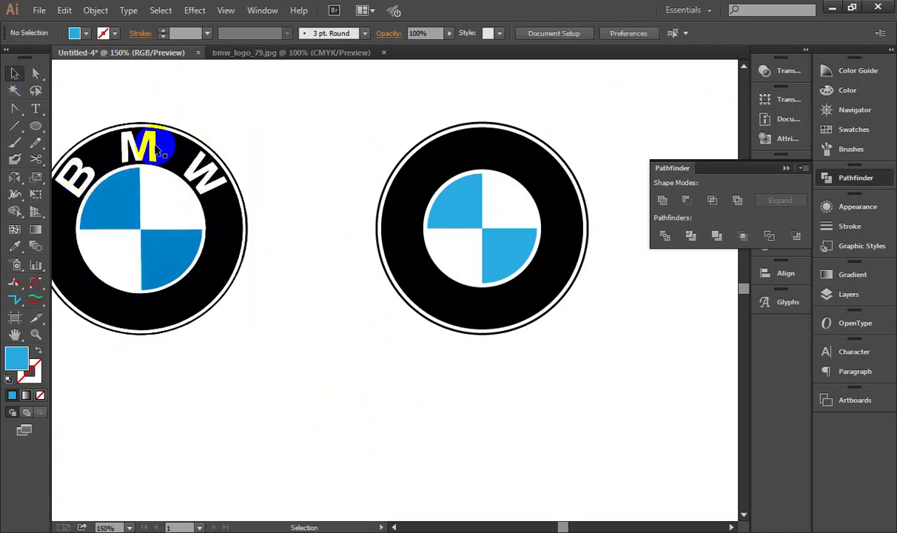
click(320, 178)
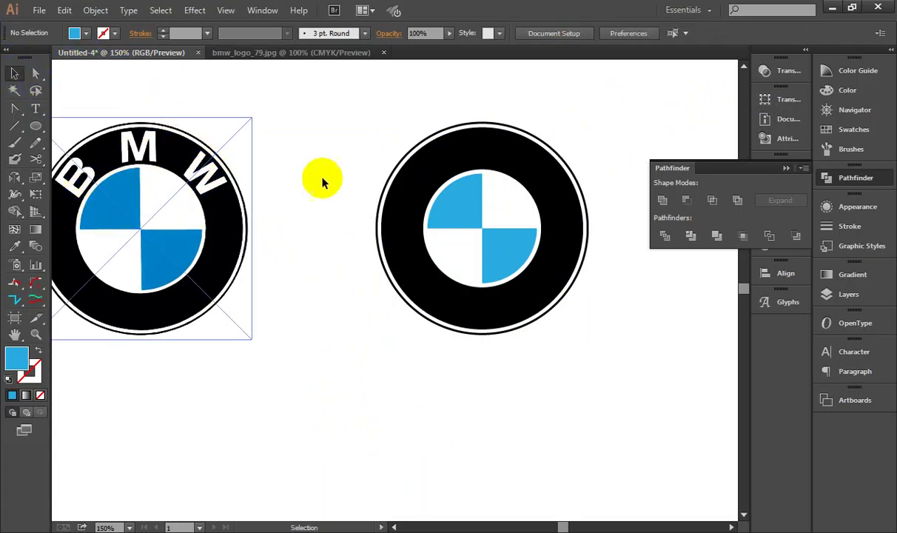
click(434, 197)
click(437, 199)
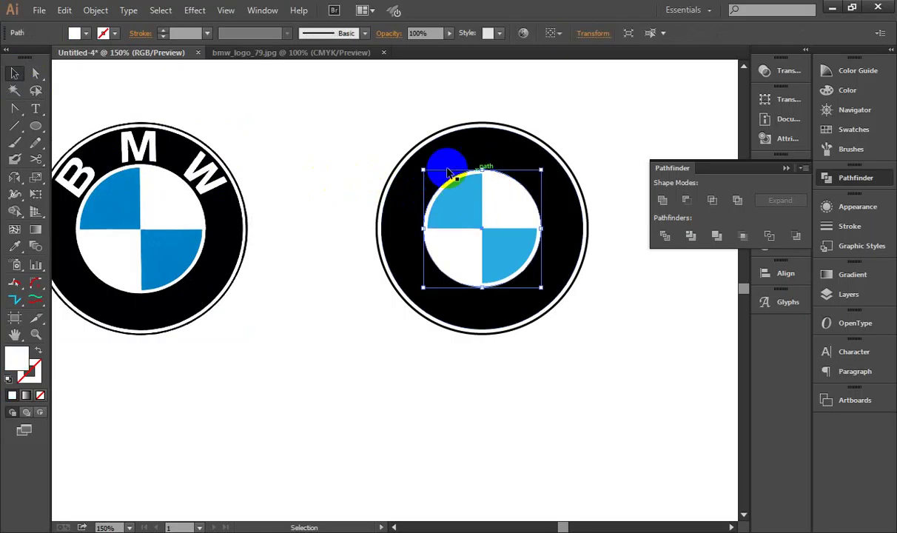
Step: Paste a white-outlined copy behind the quartered circle and enlarge it into a 4.28 cm text guide
click(65, 10)
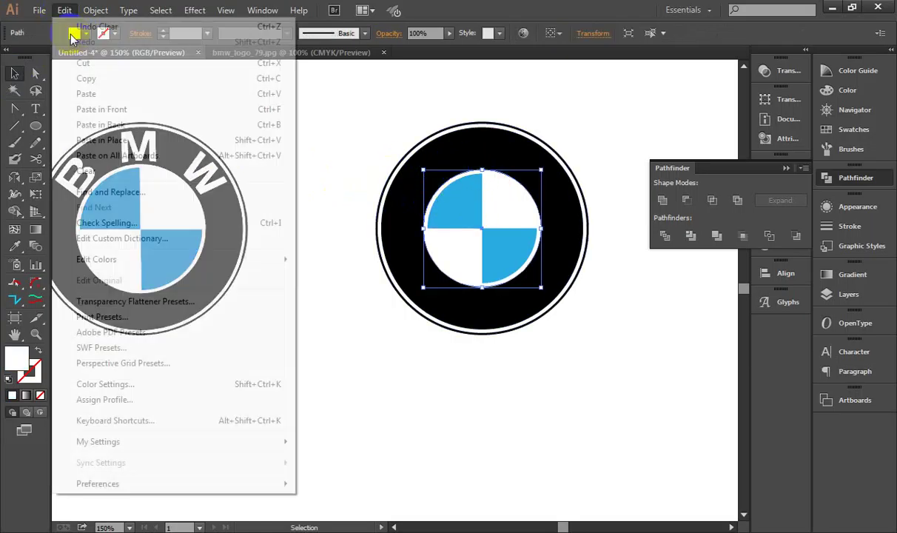
click(93, 81)
click(65, 11)
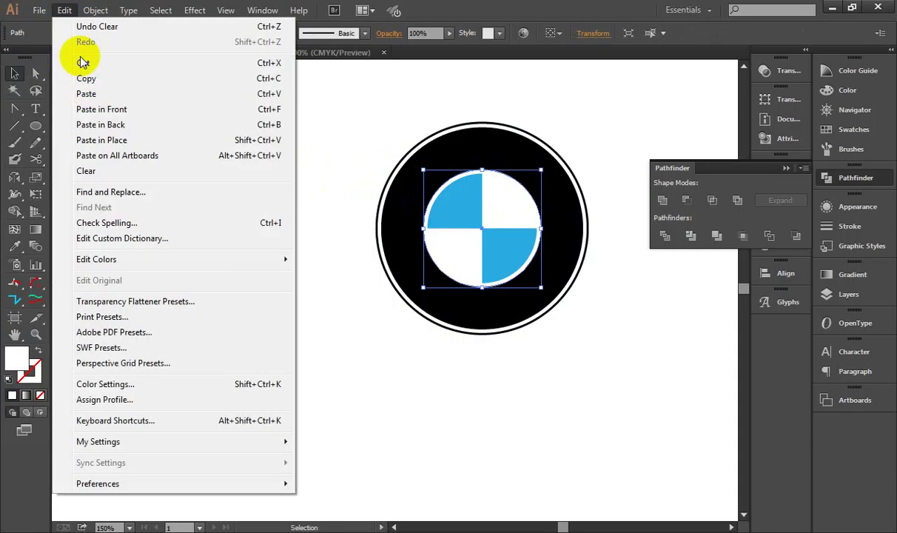
click(111, 134)
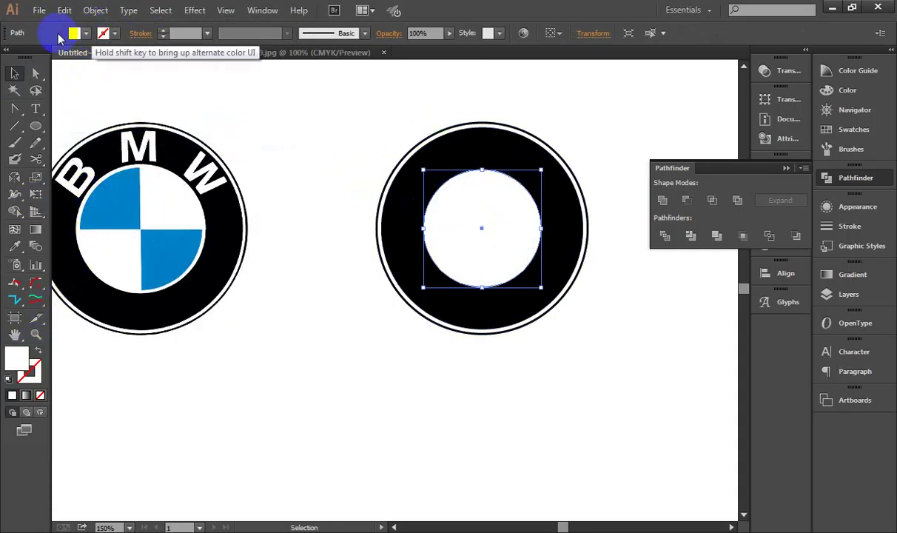
click(38, 354)
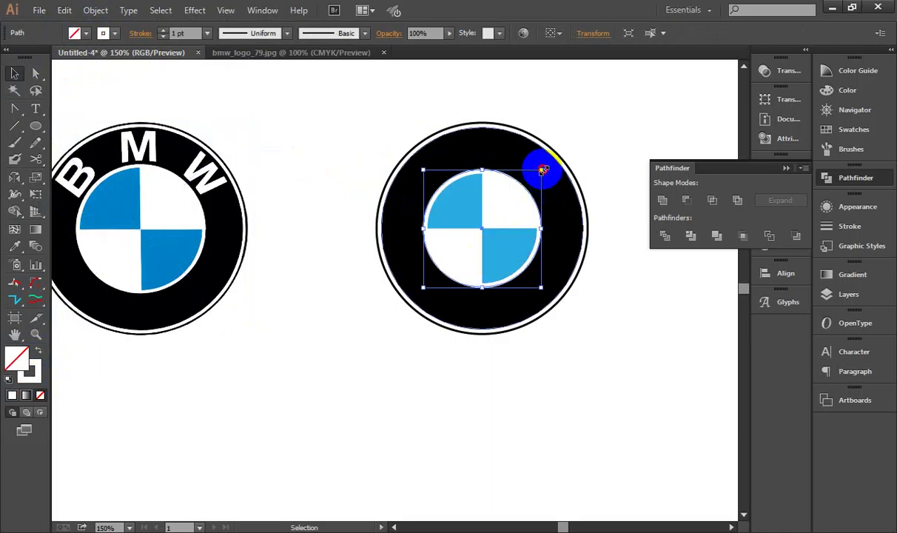
drag(543, 170, 547, 165)
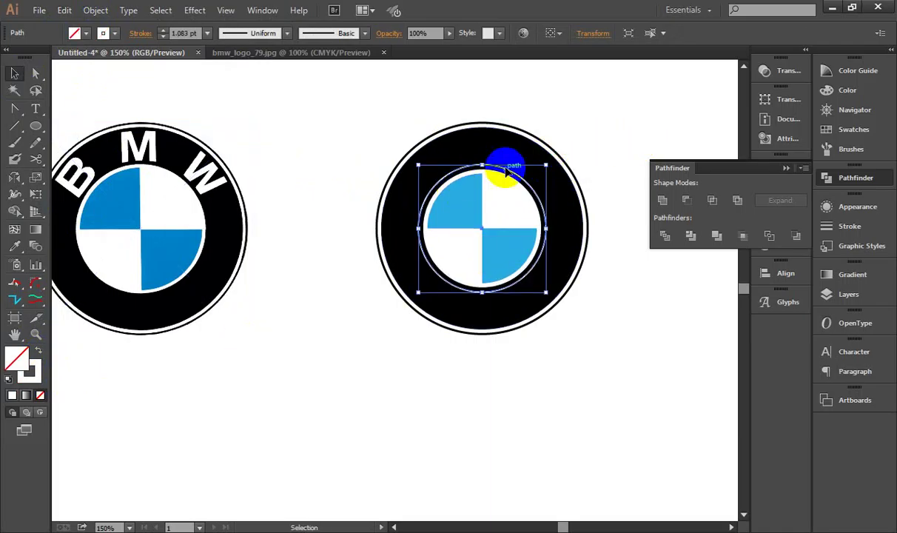
drag(36, 108, 110, 151)
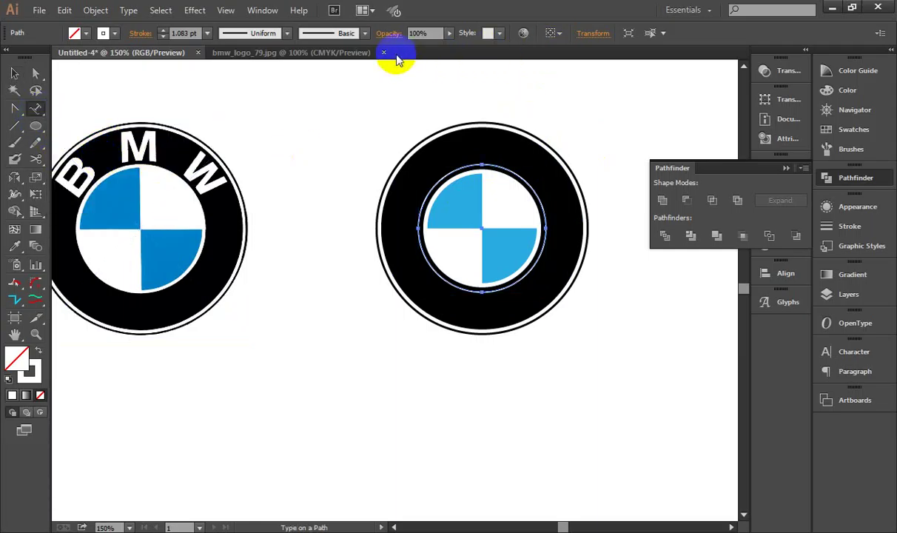
Step: Close the Pathfinder panel, start path text on the inner circle, and set Arial Black
click(784, 170)
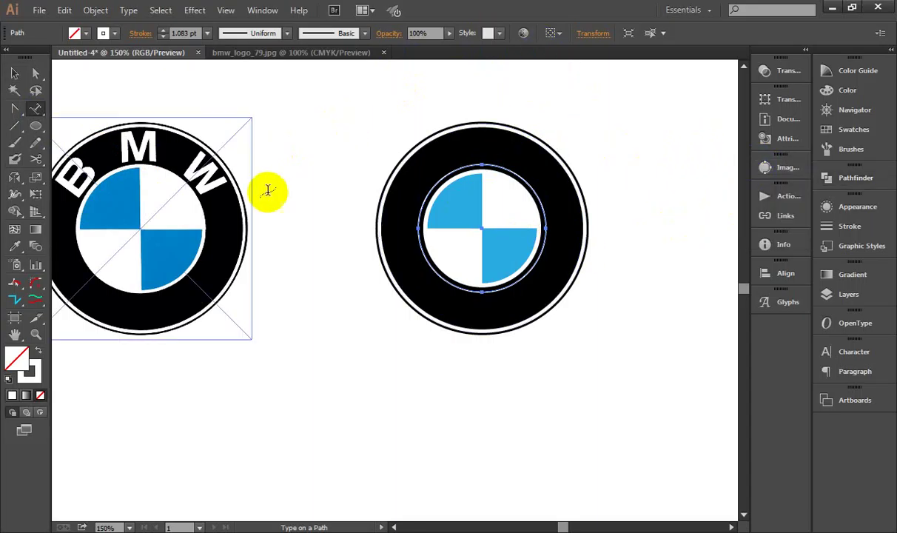
click(424, 193)
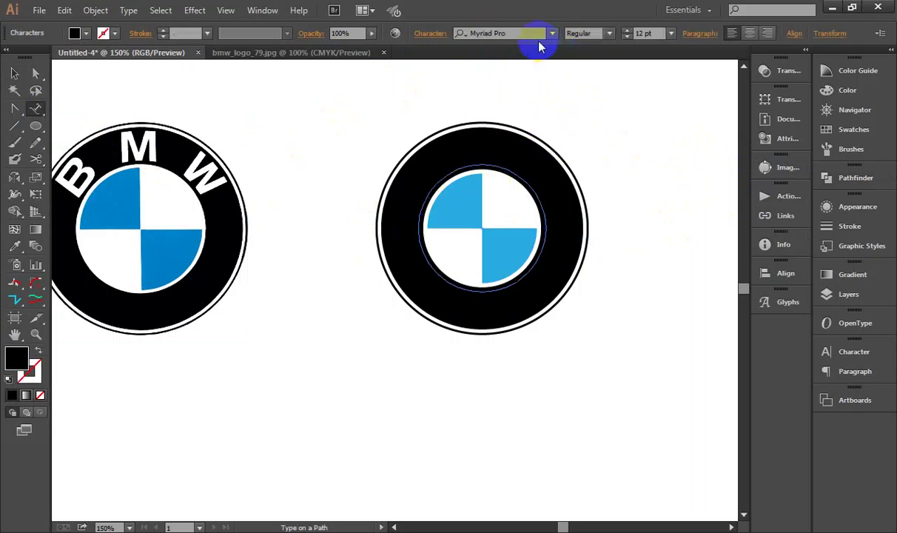
click(484, 32)
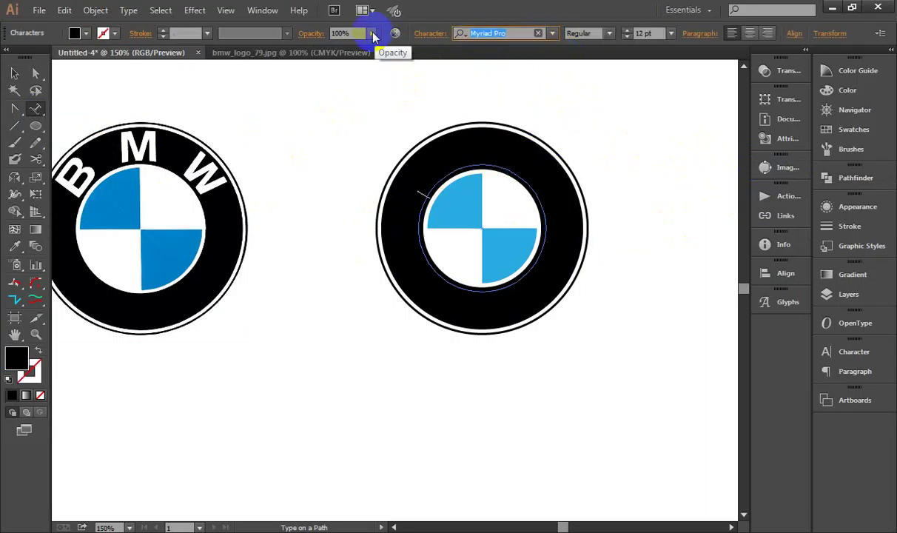
text(A)
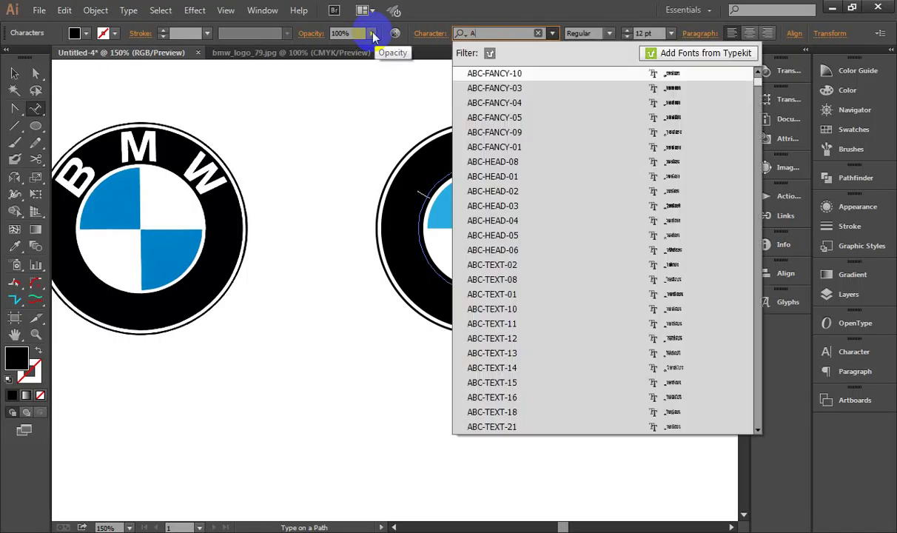
text(rial)
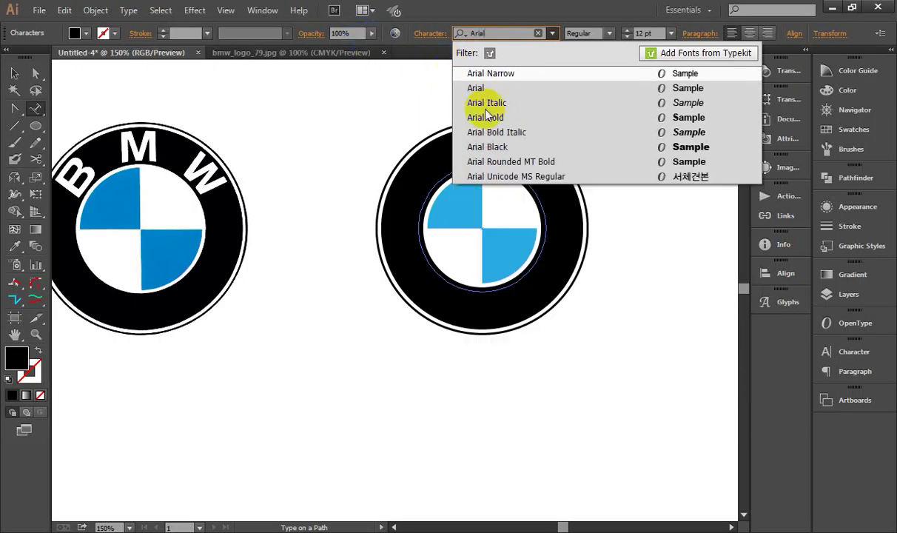
click(511, 146)
click(641, 34)
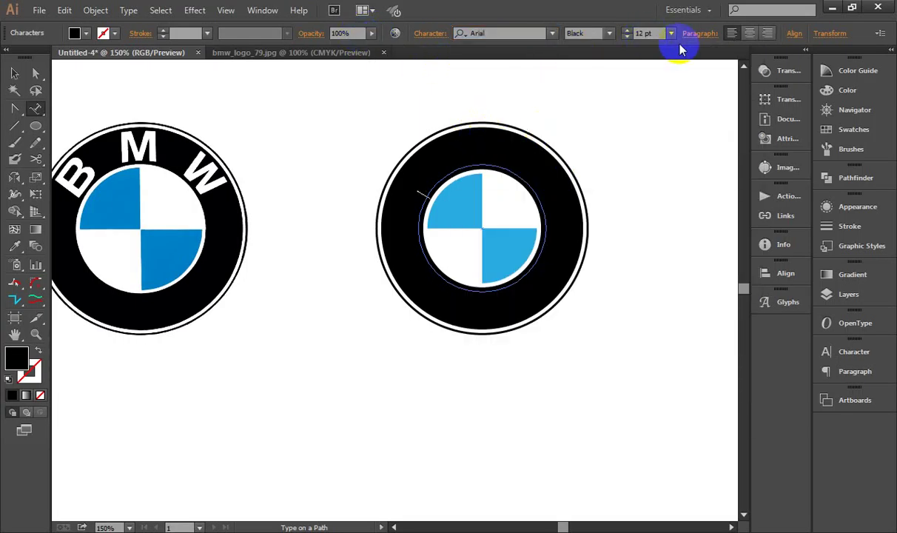
Step: Set the font size to 24 pt and place the insertion point on the circle path
click(670, 33)
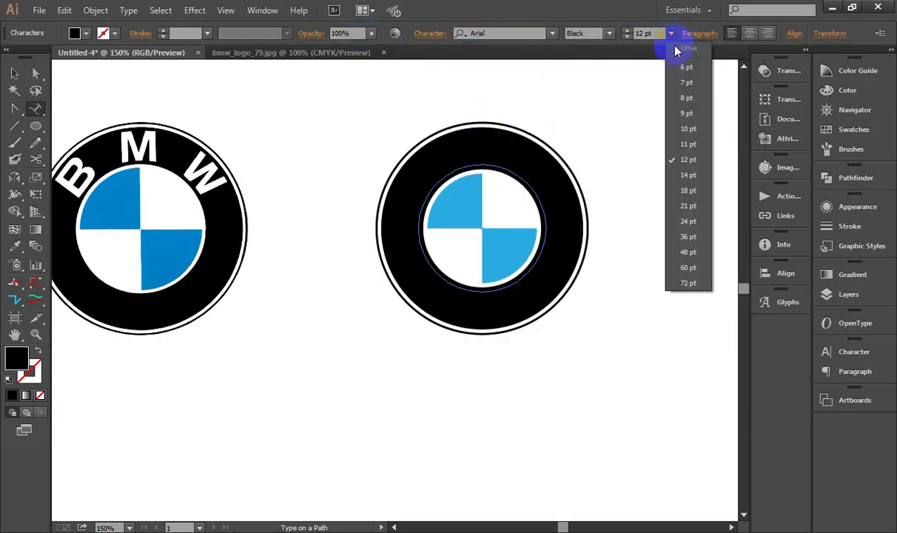
click(688, 207)
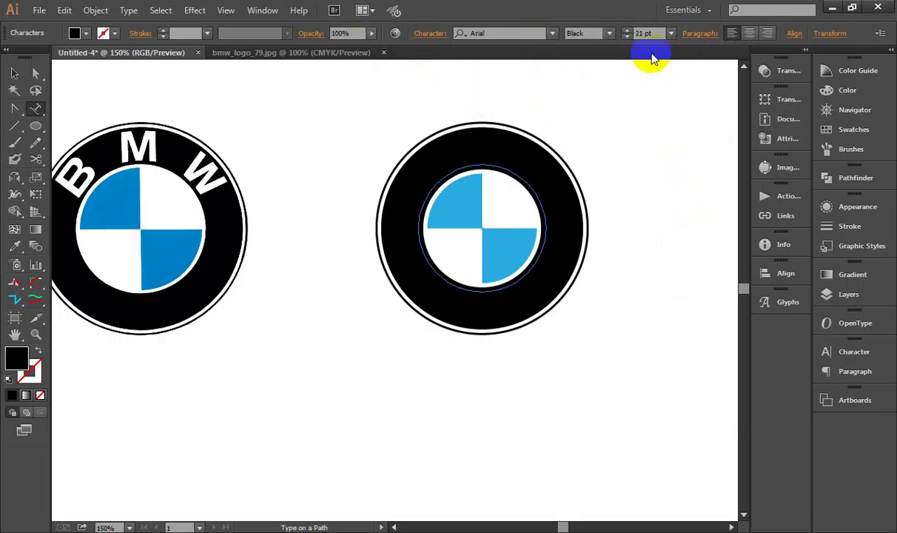
click(670, 33)
click(688, 217)
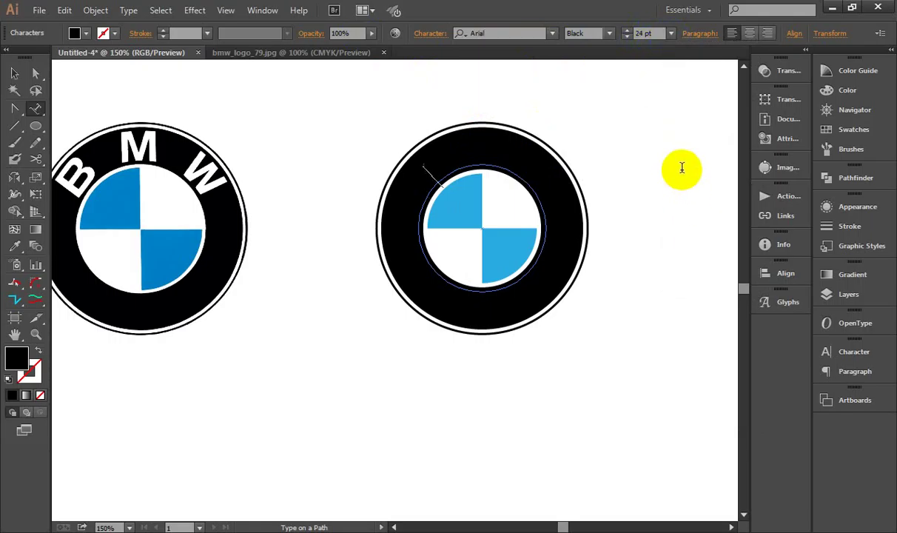
click(531, 205)
click(74, 34)
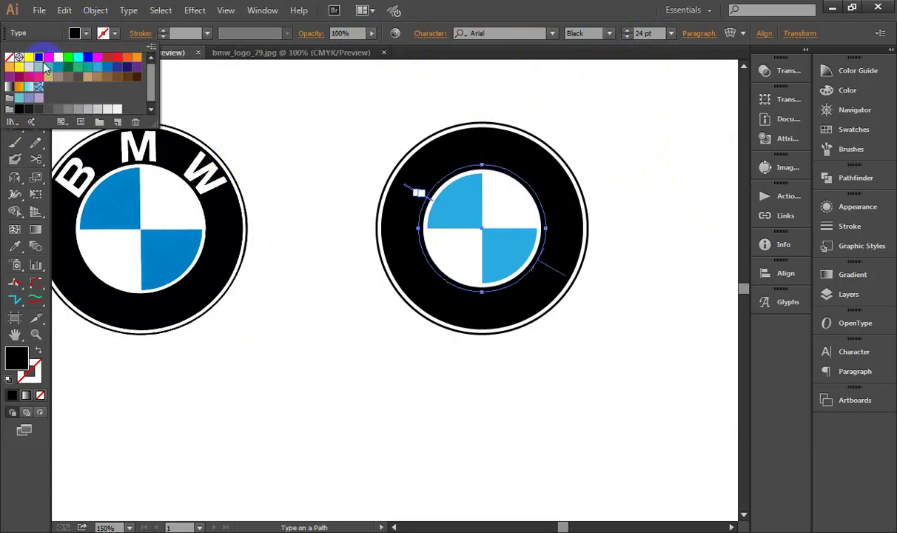
Step: Type a white 'B' on the circle path and shift the text start leftward
click(28, 57)
text(B)
click(539, 16)
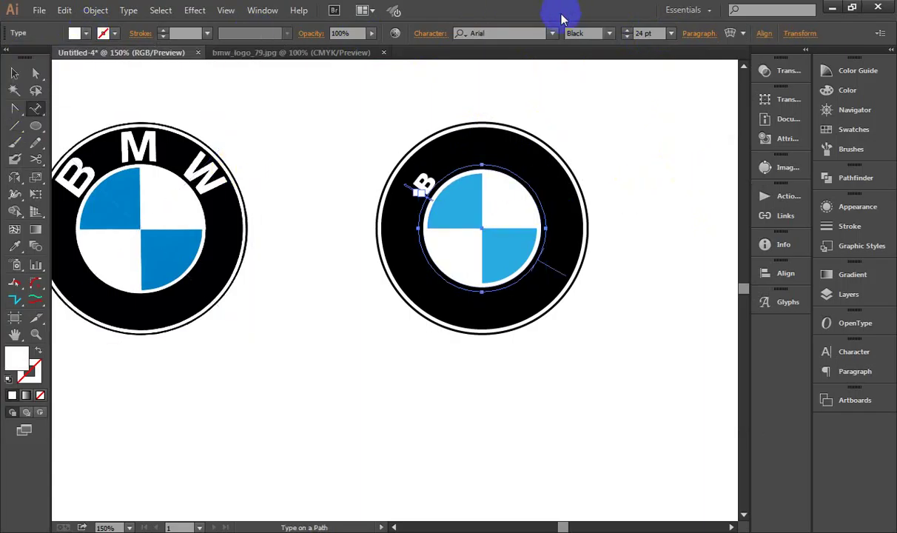
drag(420, 190, 392, 193)
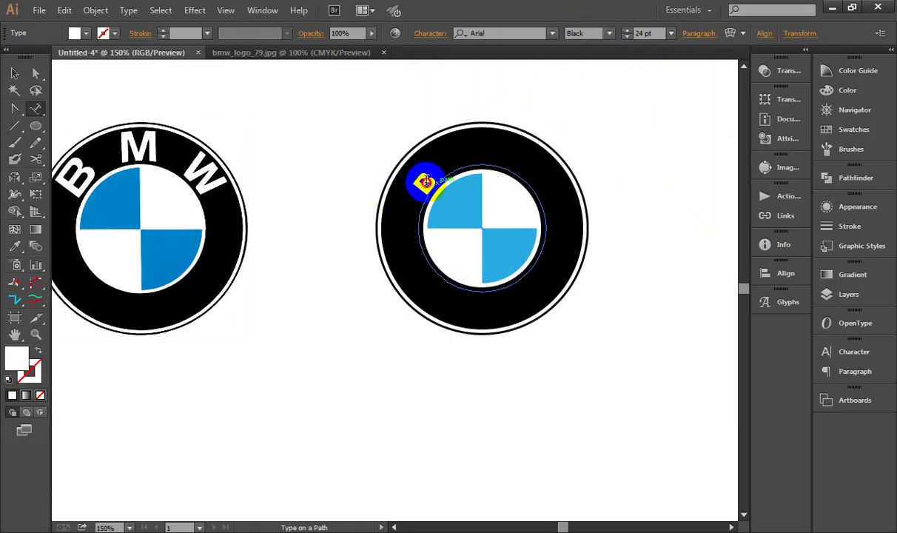
text(B)
double_click(421, 180)
Step: Resize the 'B' to 43 pt and type 'MW' after it
click(635, 32)
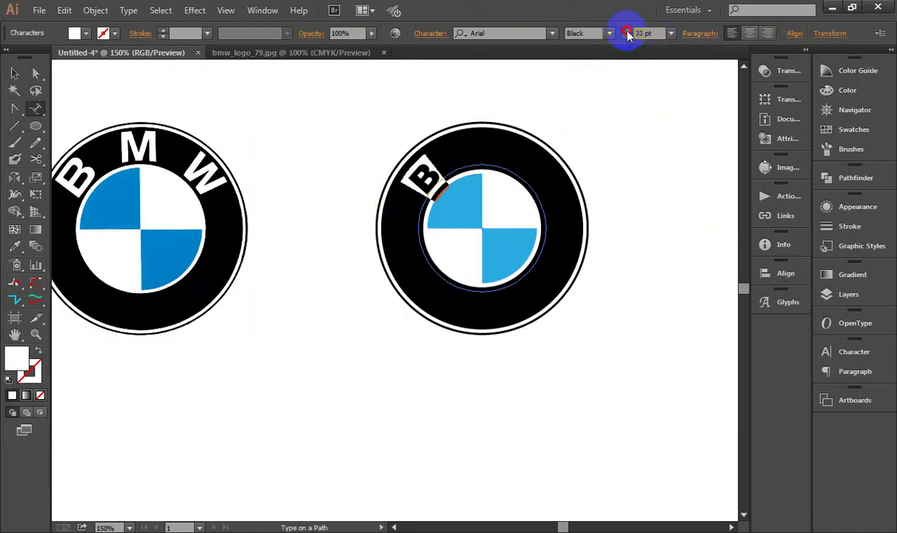
click(627, 31)
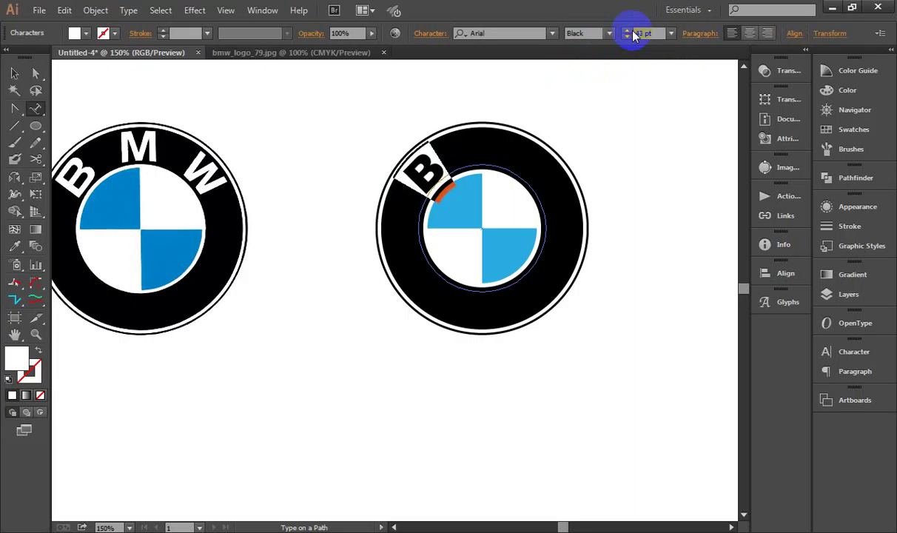
click(631, 31)
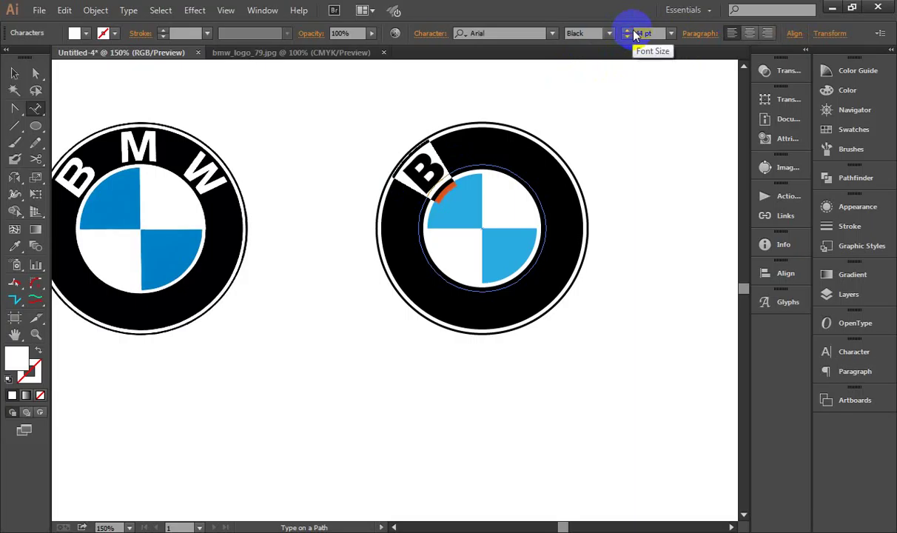
click(635, 34)
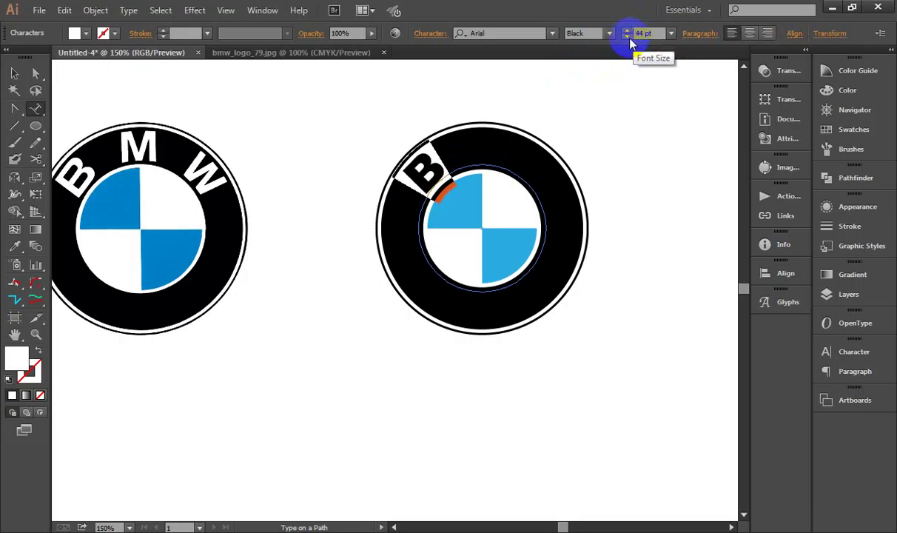
click(627, 36)
click(516, 166)
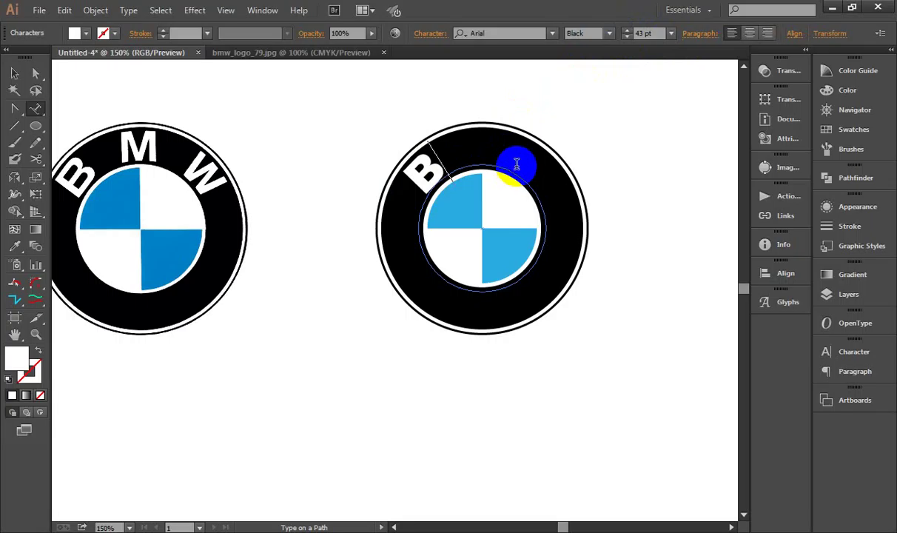
text(M)
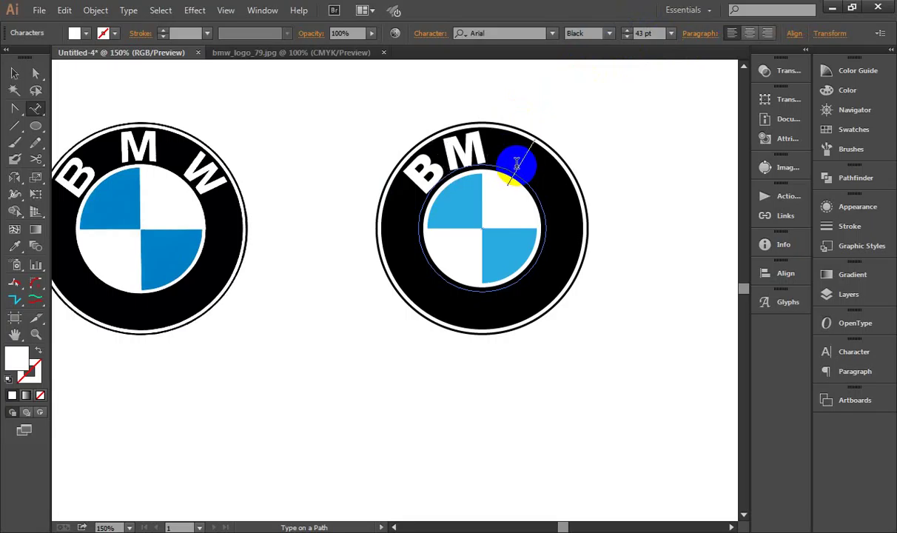
text(W)
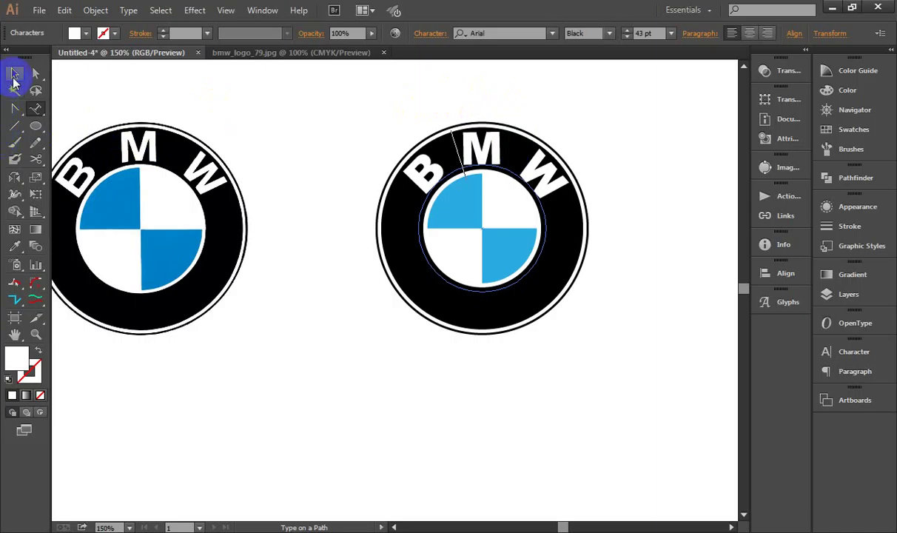
Step: Slide the 'BMW' path text to centre it atop the ring, then deselect and zoom out
click(26, 73)
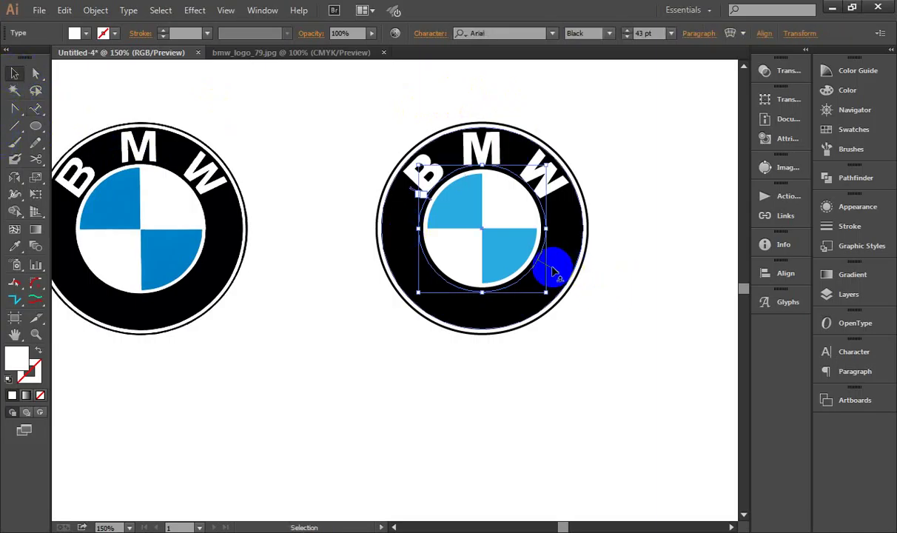
drag(552, 270, 554, 261)
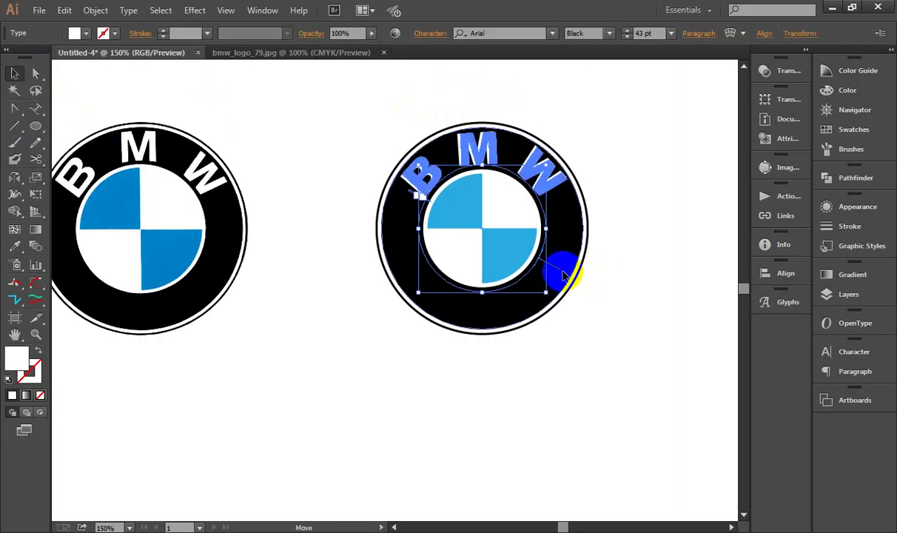
drag(562, 271, 557, 270)
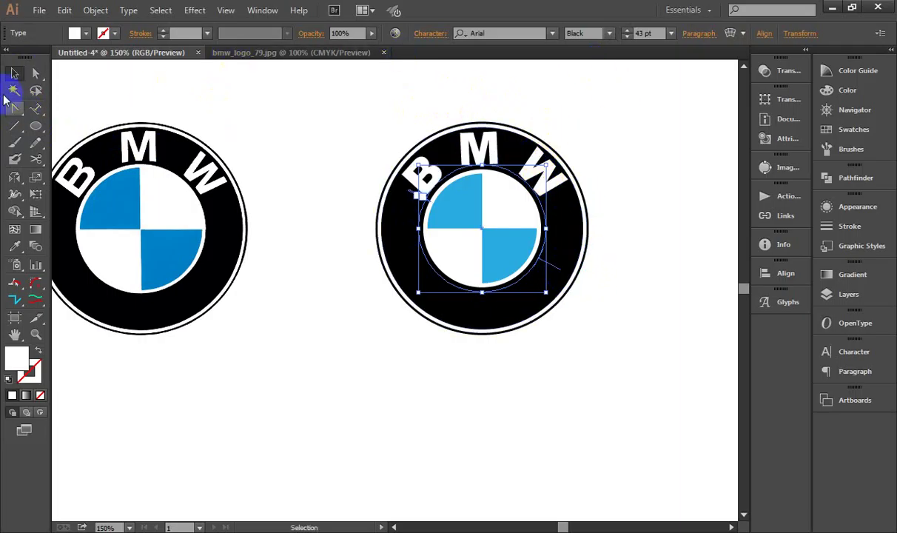
click(613, 243)
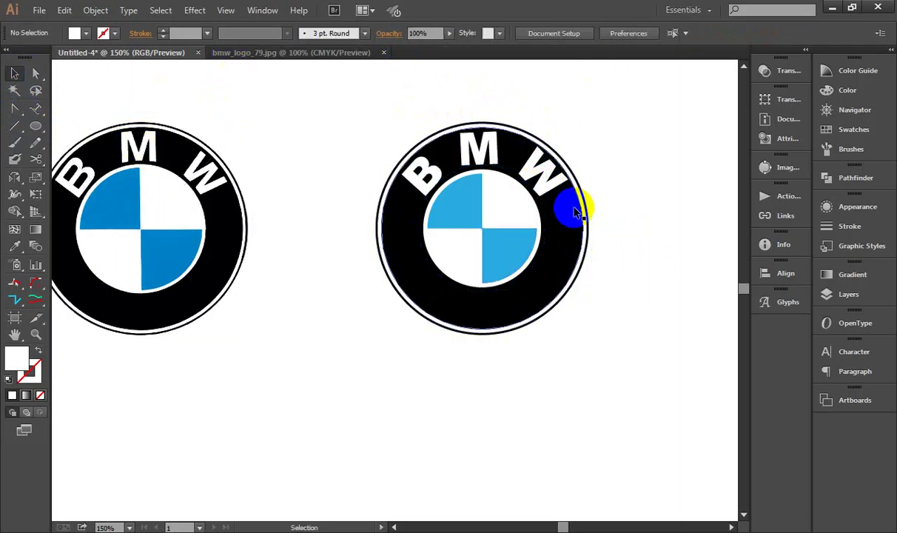
scroll(563, 233, down, 1)
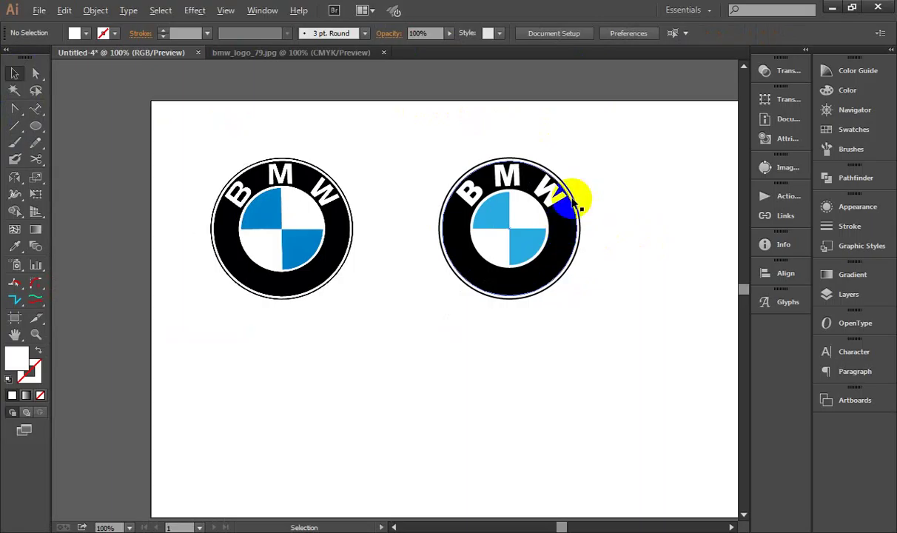